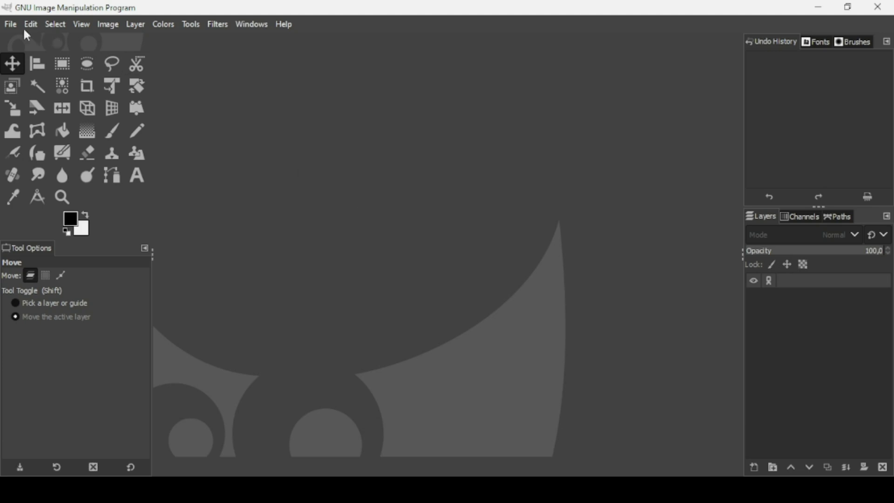
Create a new 1920×1080 px image and zoom out so it fits in view
left_click(10, 24)
left_click(16, 47)
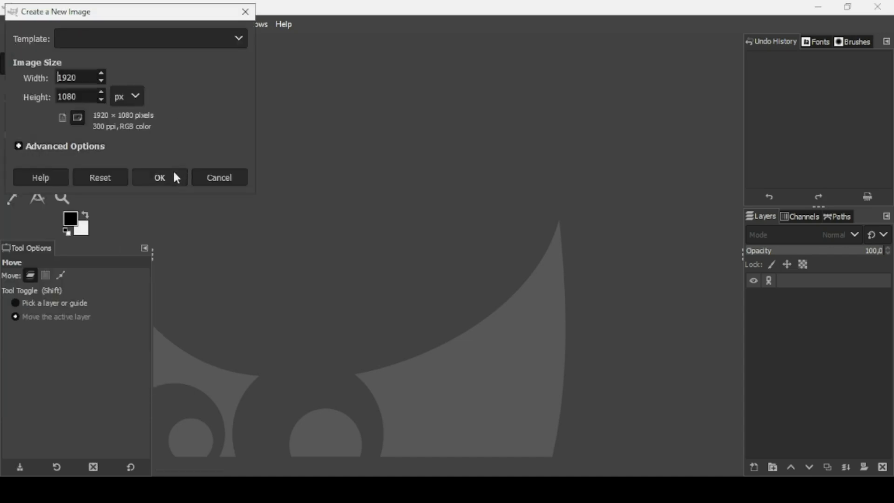
left_click_drag(163, 20, 325, 63)
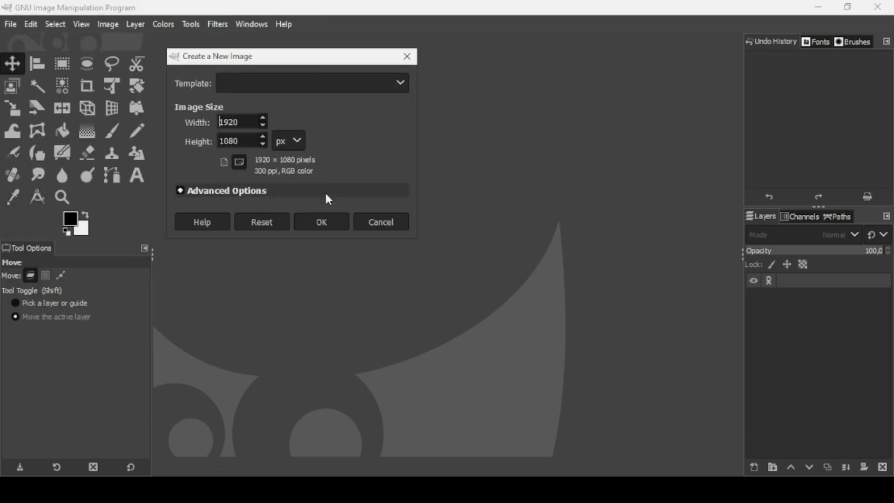
left_click(322, 218)
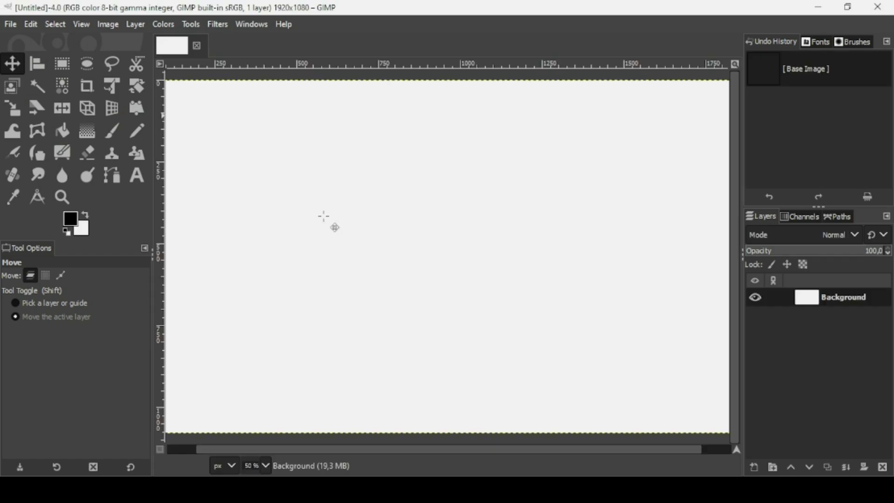
key("minus")
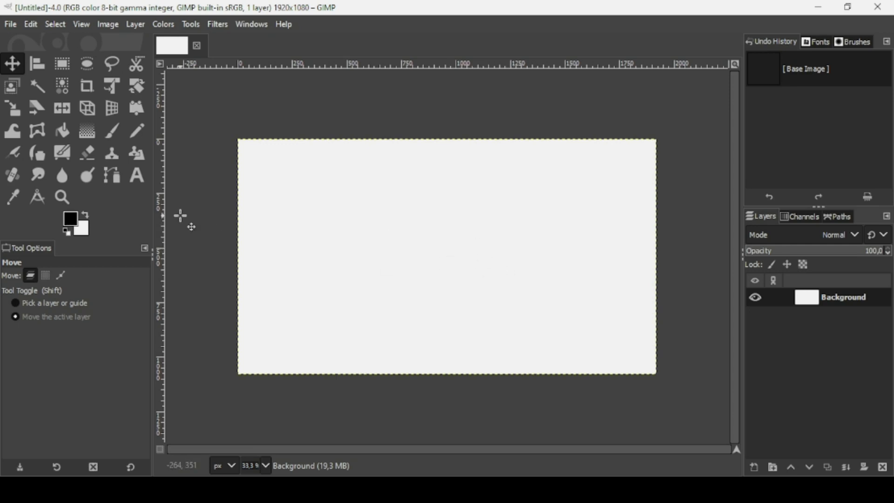
Set the foreground colour to 3DB0DD and fill the white Background layer with it
left_click(73, 221)
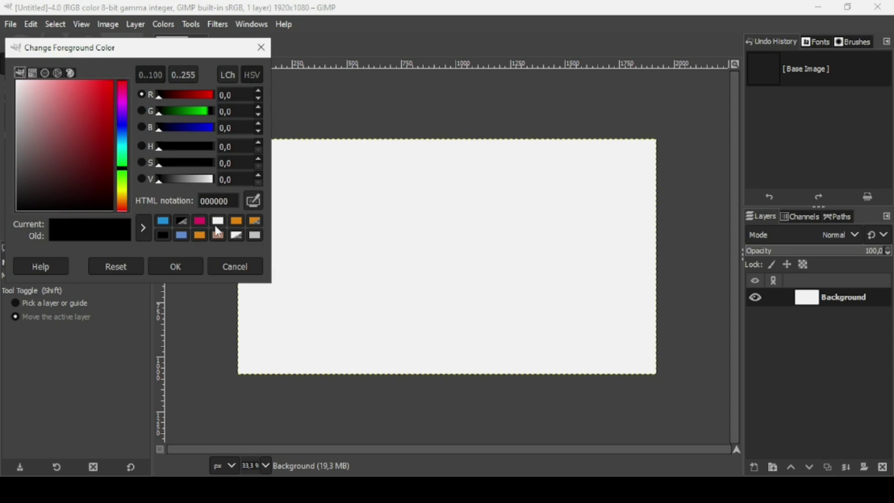
left_click(222, 200)
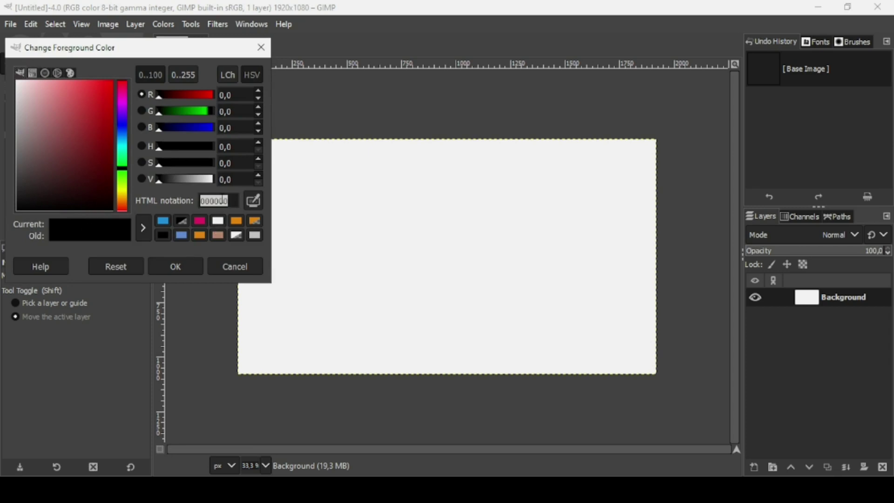
type("3DB0DD")
key("Return")
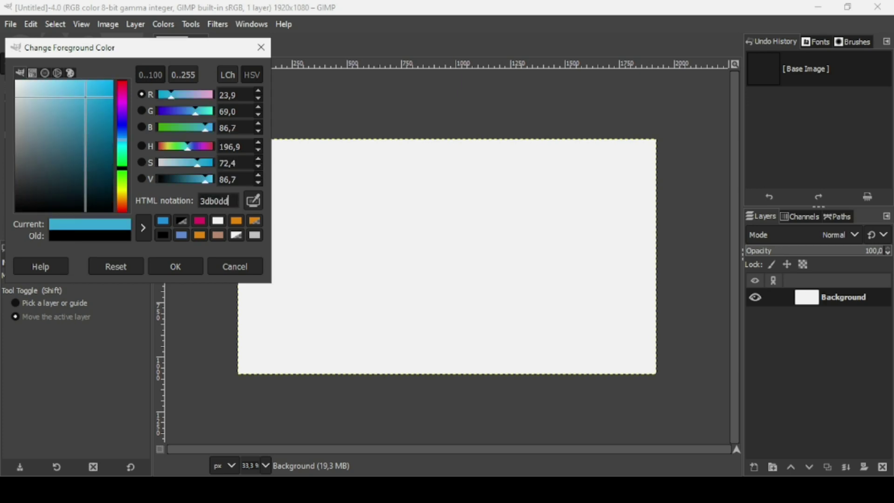
left_click(185, 267)
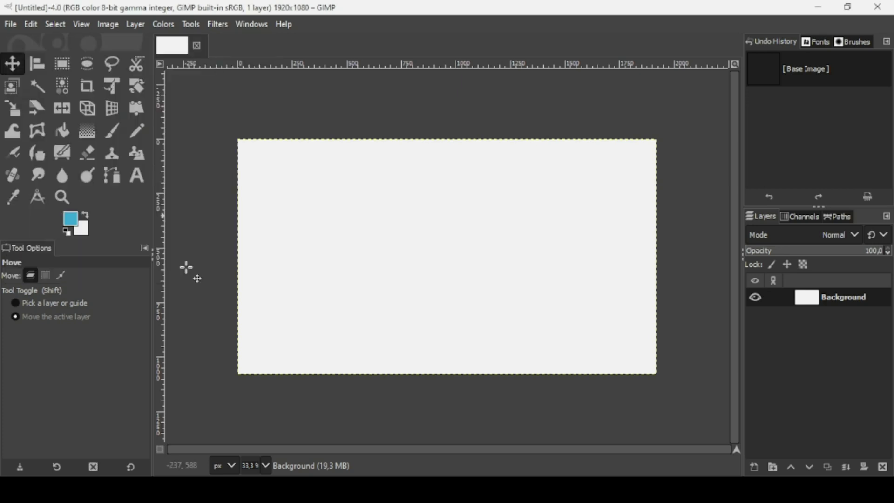
left_click_drag(73, 220, 439, 186)
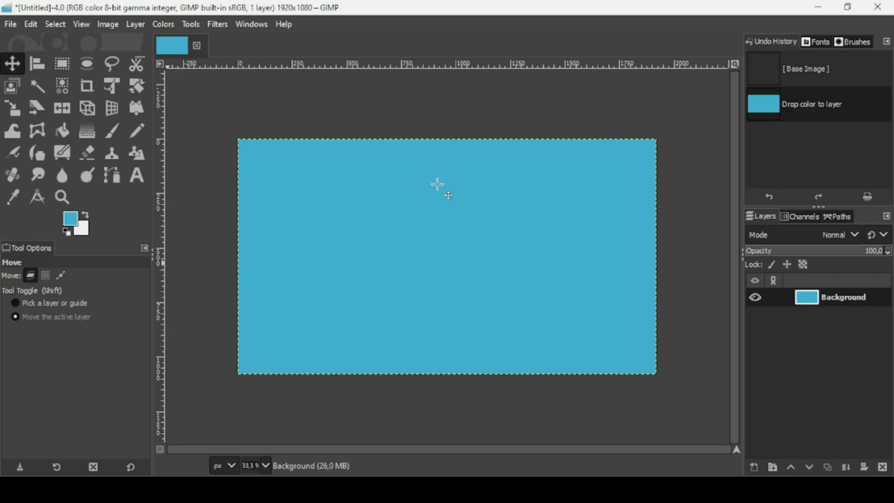
Change the foreground colour to light grey CBCBCB
left_click(73, 222)
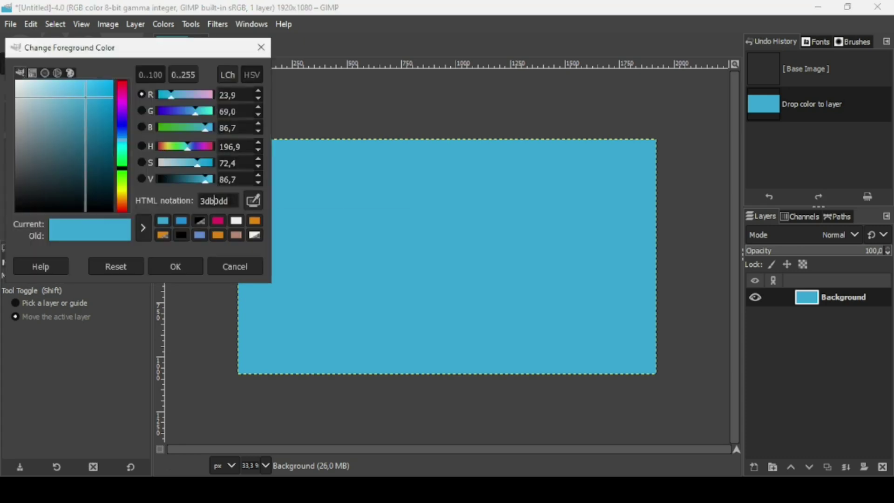
double_click(214, 200)
type("CBCBCB")
key("Return")
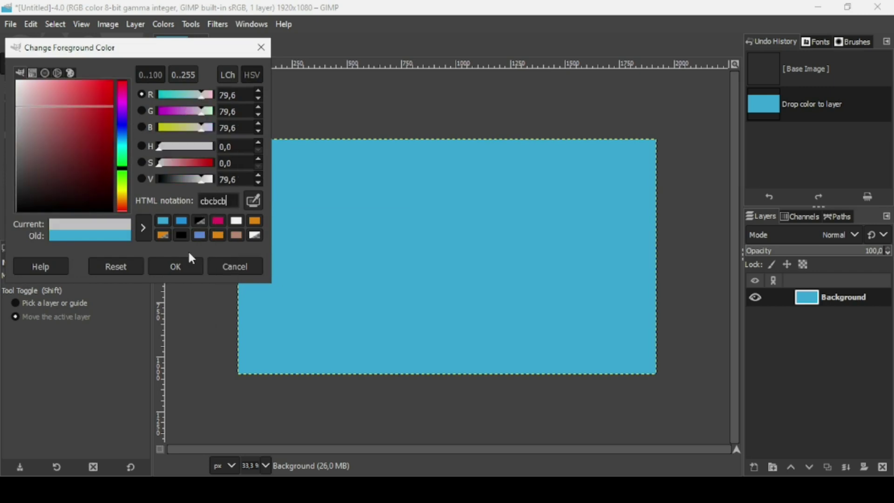
left_click(184, 266)
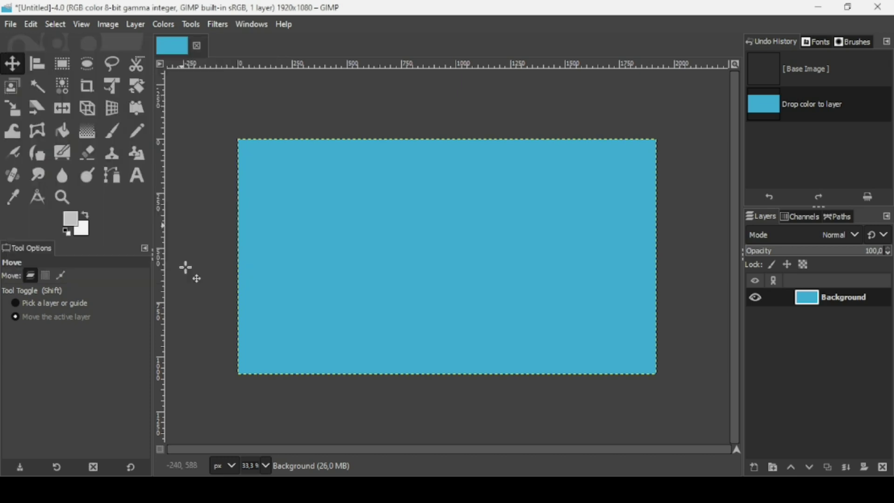
Add a text box on the canvas reading PAPER
left_click(146, 182)
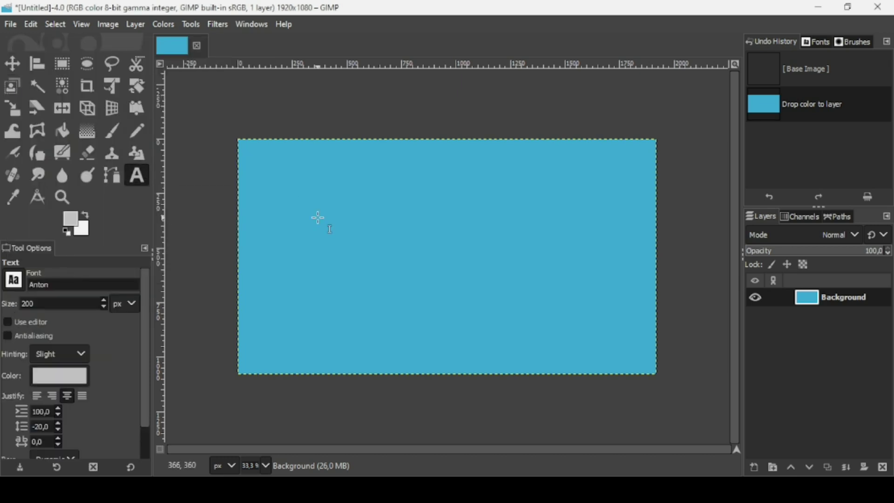
left_click(305, 205)
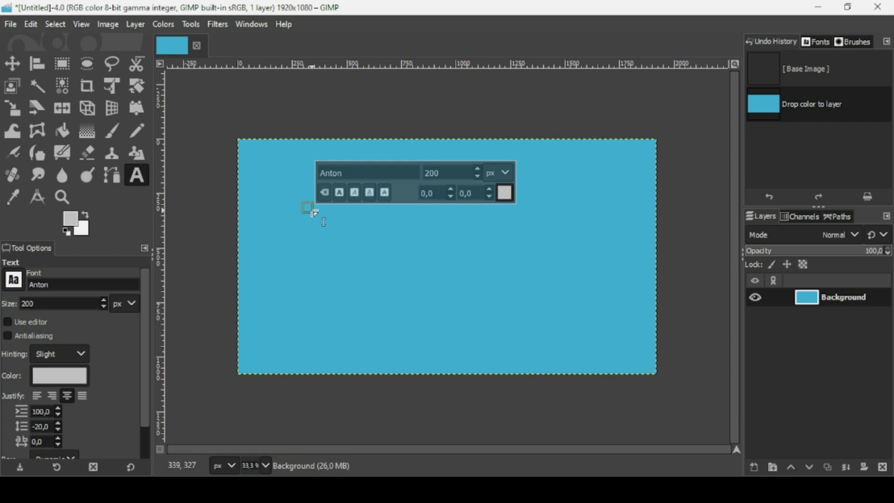
type("PO")
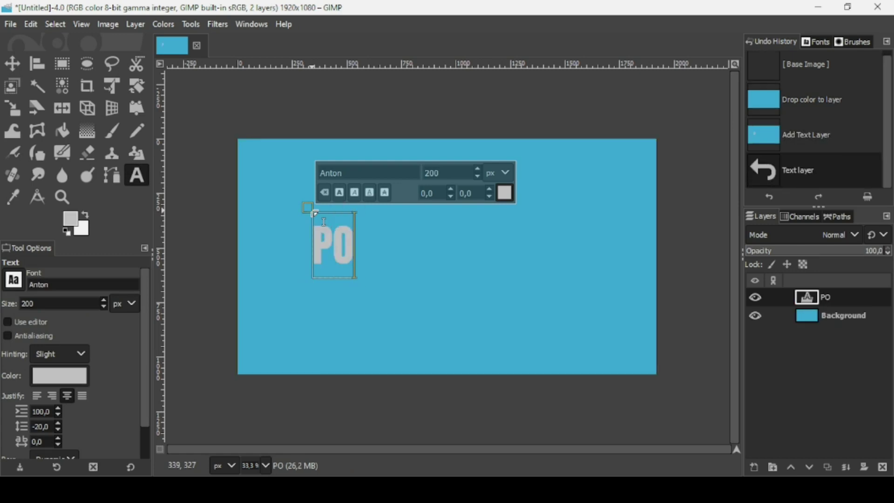
key("BackSpace")
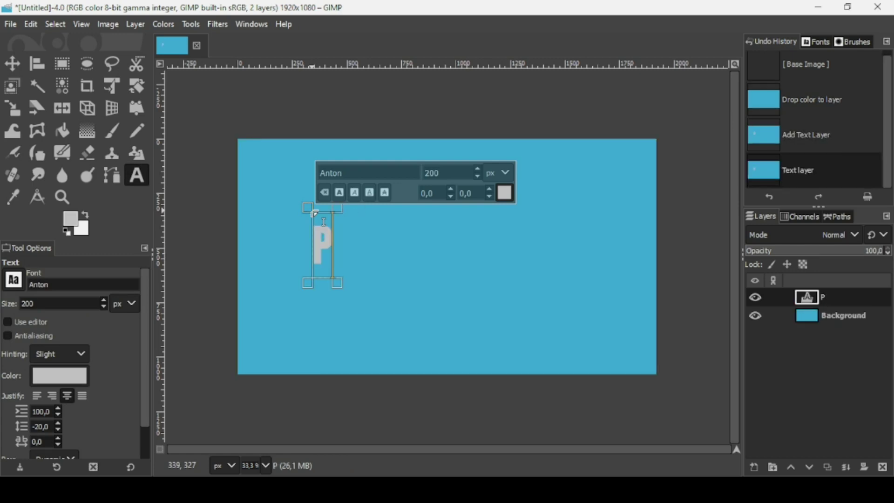
type("APER")
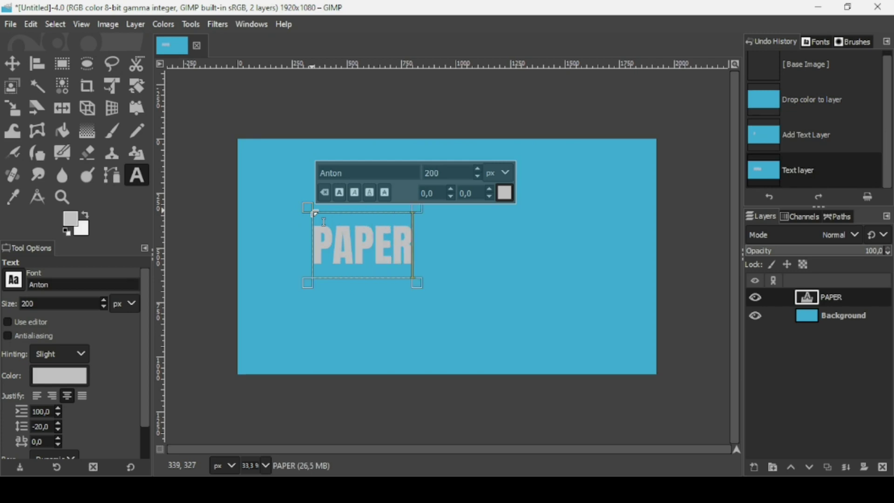
Set the PAPER text to Poppins Bold at 500 px
key("ctrl+a")
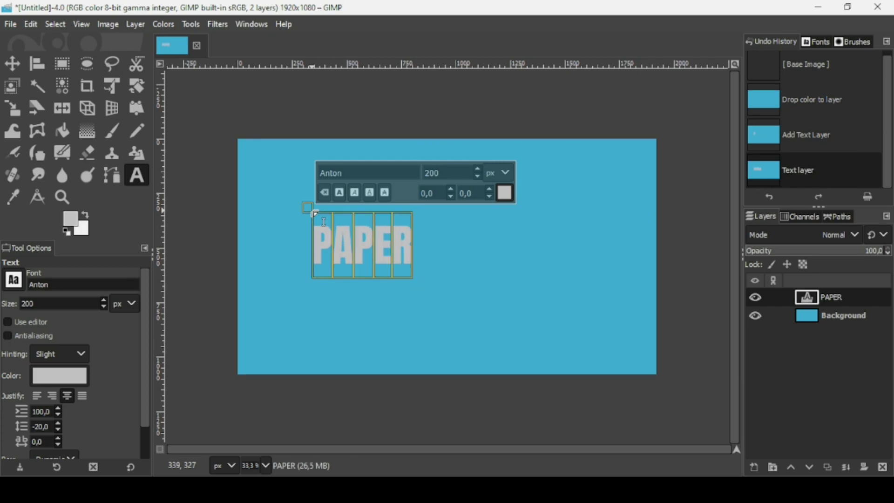
double_click(356, 174)
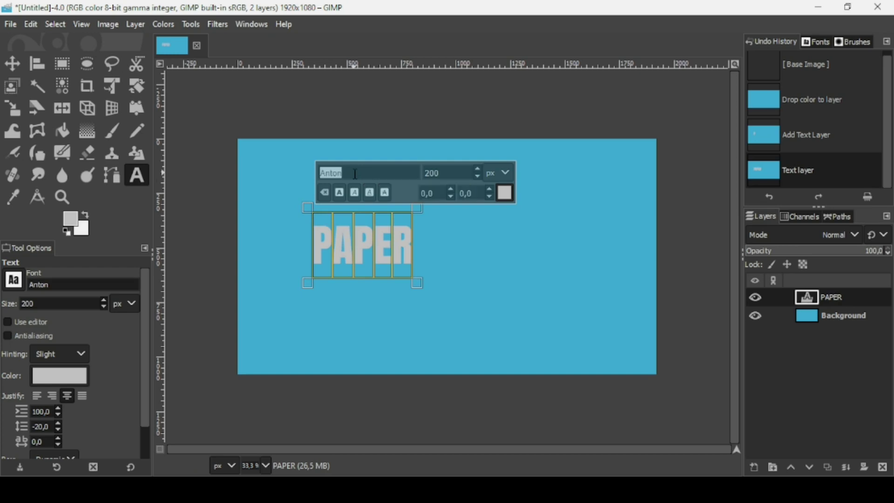
key("BackSpace")
type("po")
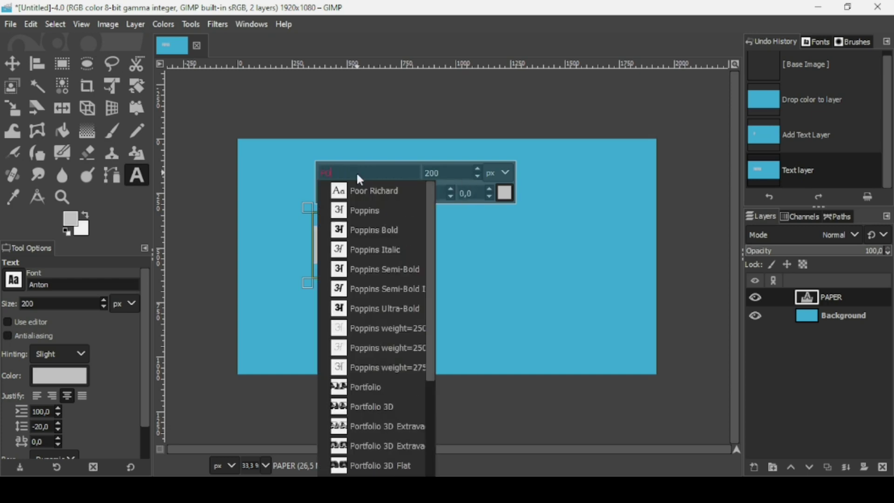
left_click(389, 232)
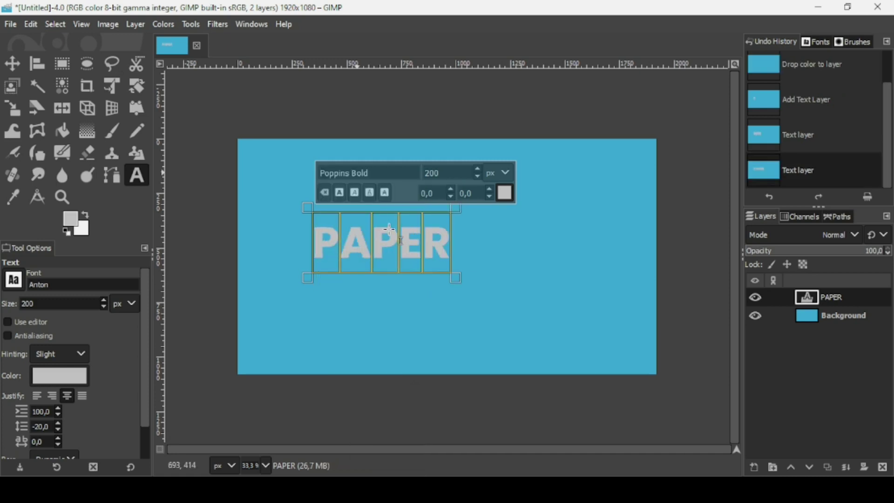
double_click(451, 173)
type("500")
key("Return")
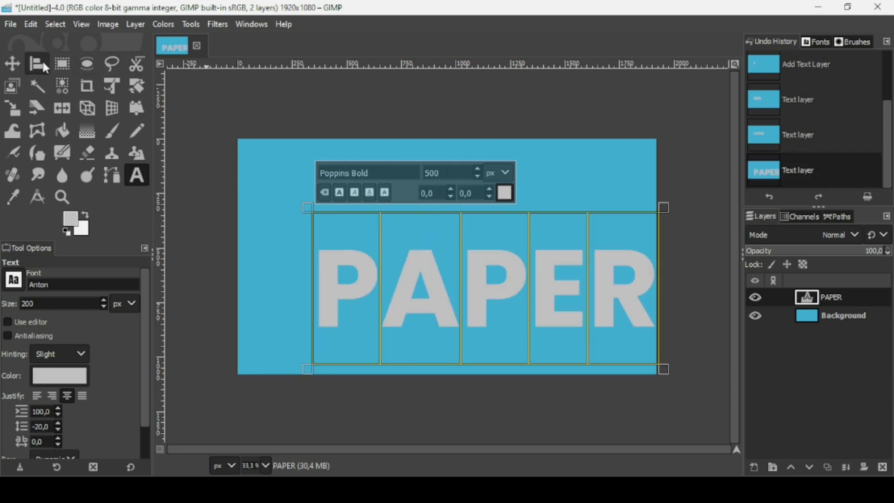
Centre the PAPER text horizontally and vertically on the canvas
left_click(522, 266)
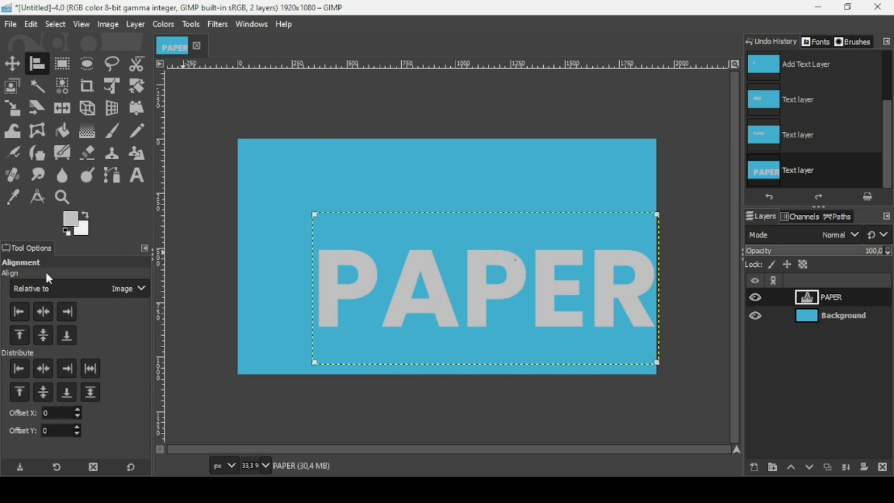
left_click(48, 312)
left_click(43, 336)
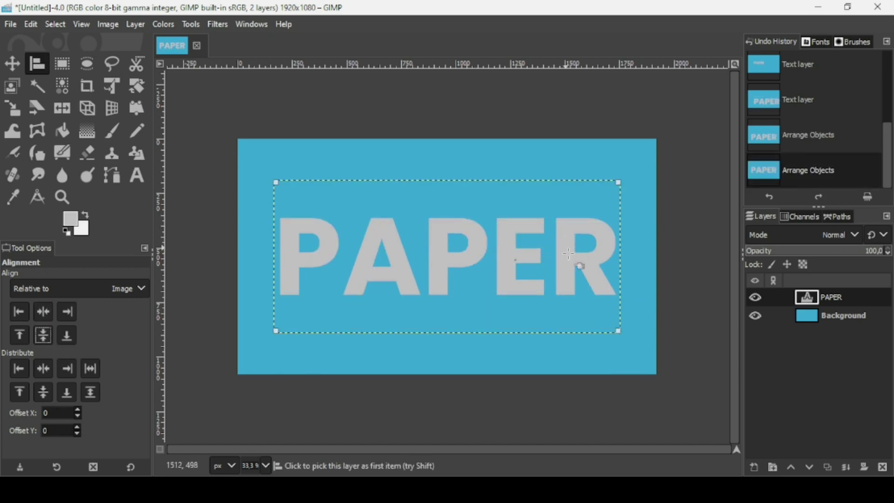
Convert the PAPER text into a path and hide the text layer
right_click(810, 302)
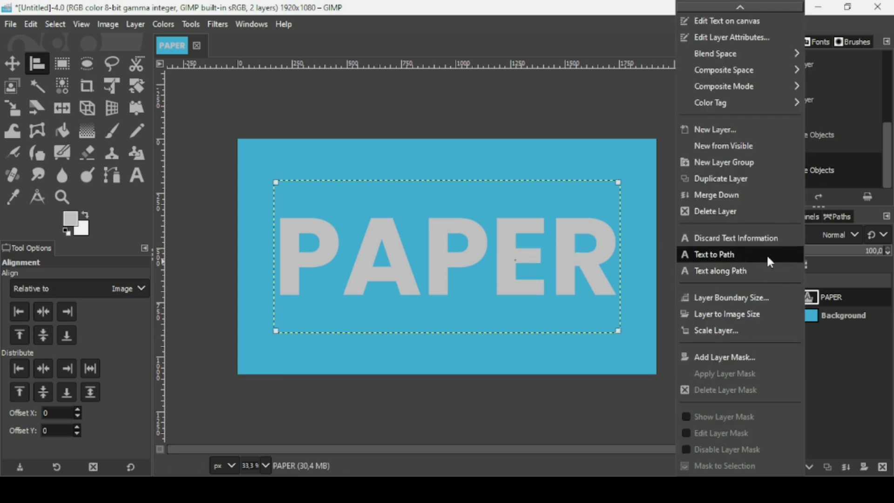
left_click(767, 253)
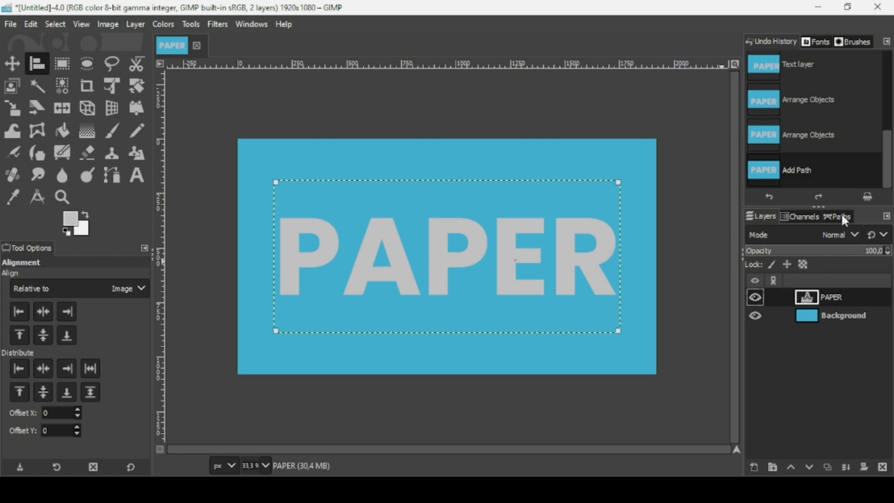
left_click(843, 216)
left_click(755, 266)
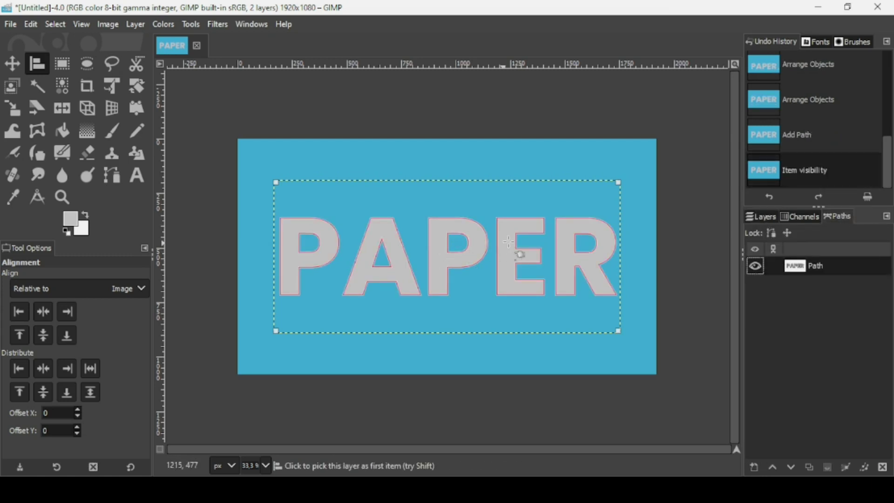
left_click(756, 267)
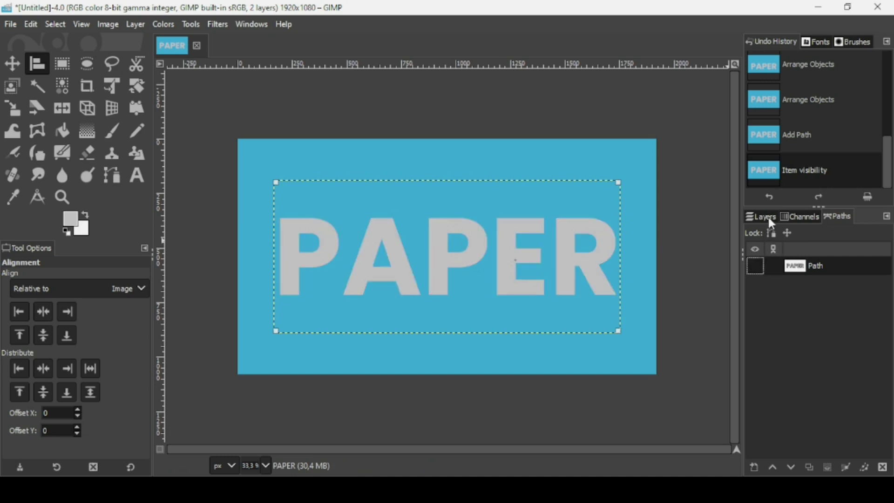
left_click(769, 218)
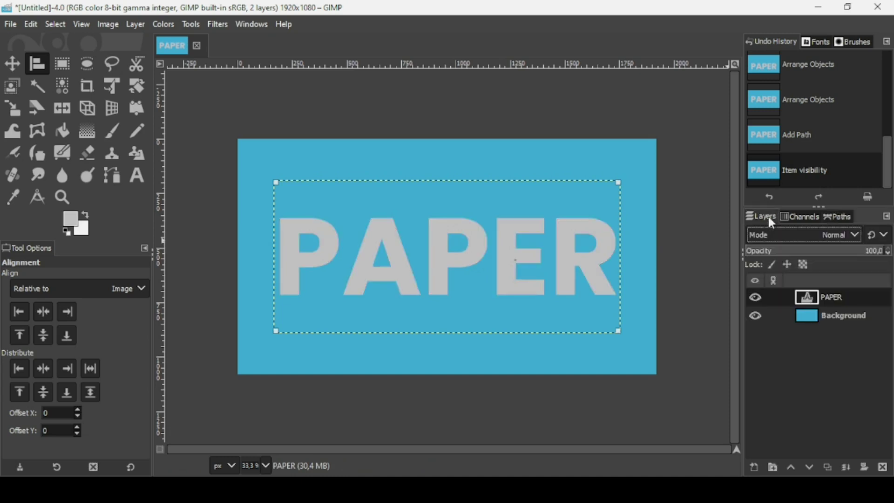
left_click(756, 298)
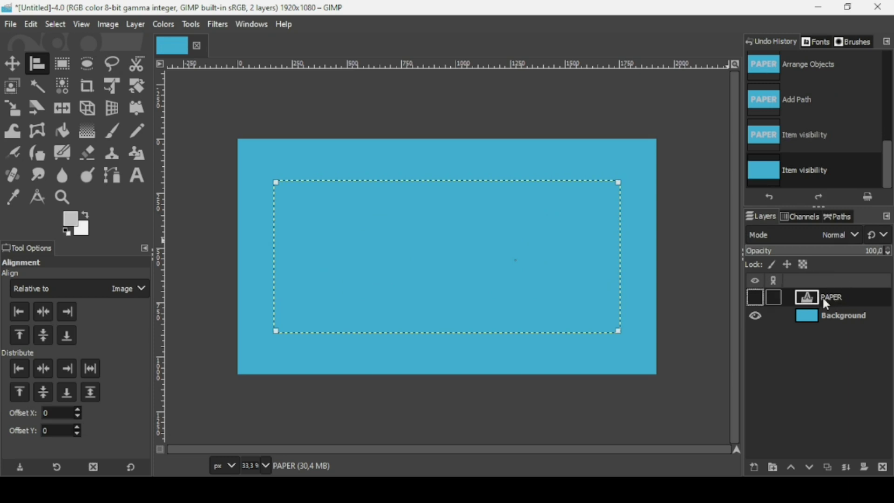
Add a new transparent layer
left_click(756, 468)
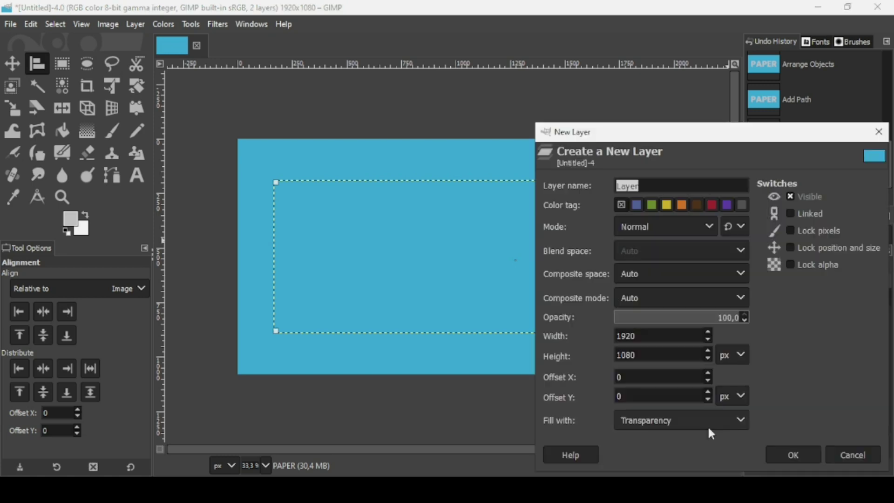
left_click(799, 450)
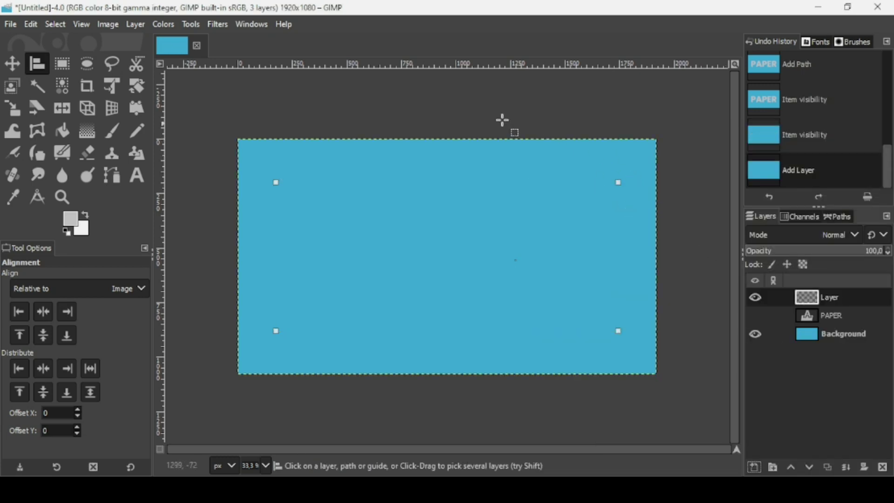
left_click(11, 67)
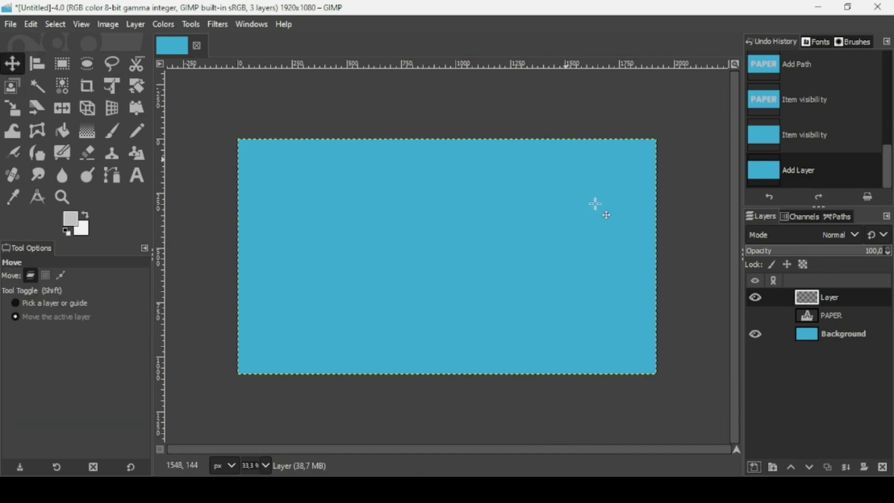
Fill the PAPER path with grey on the new layer
left_click(839, 218)
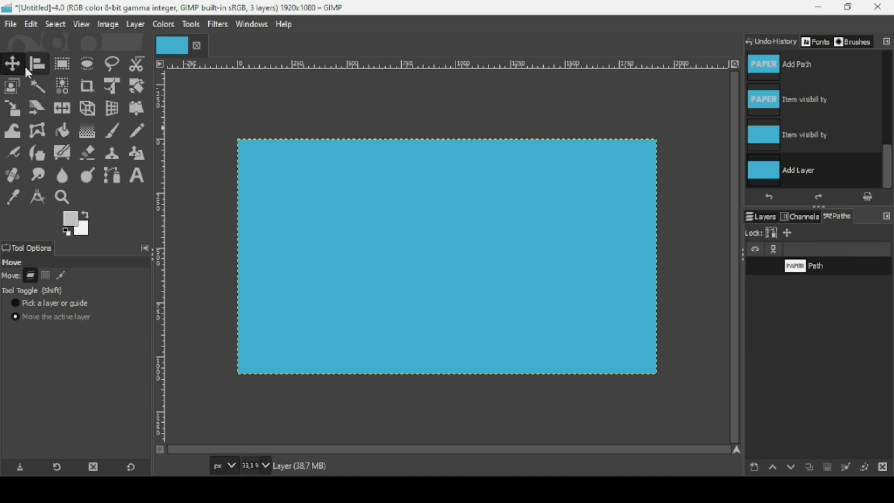
double_click(795, 267)
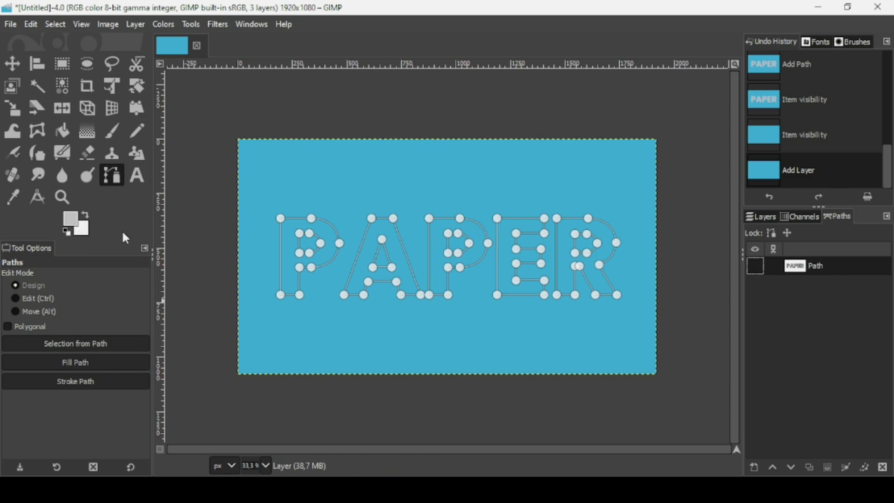
left_click(89, 364)
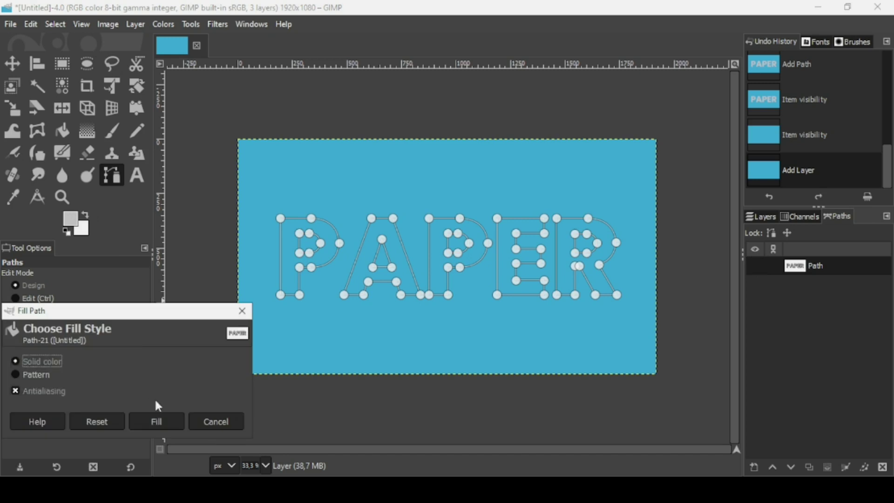
left_click(165, 425)
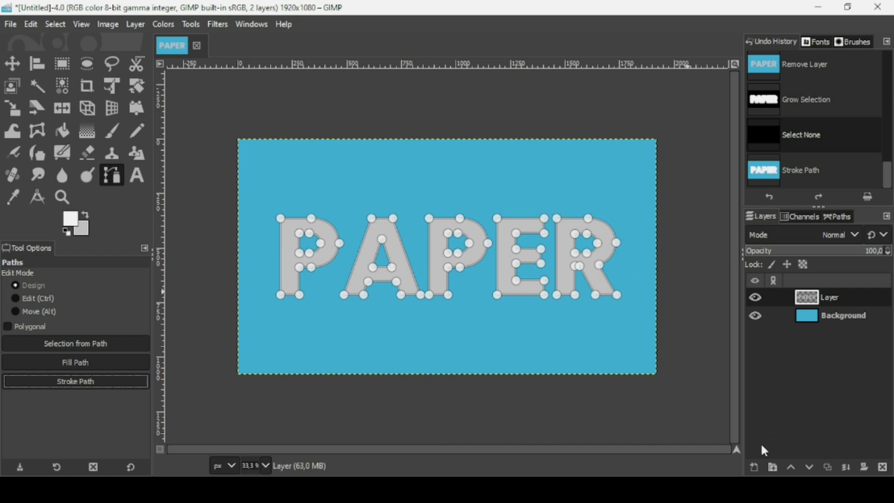
left_click(755, 467)
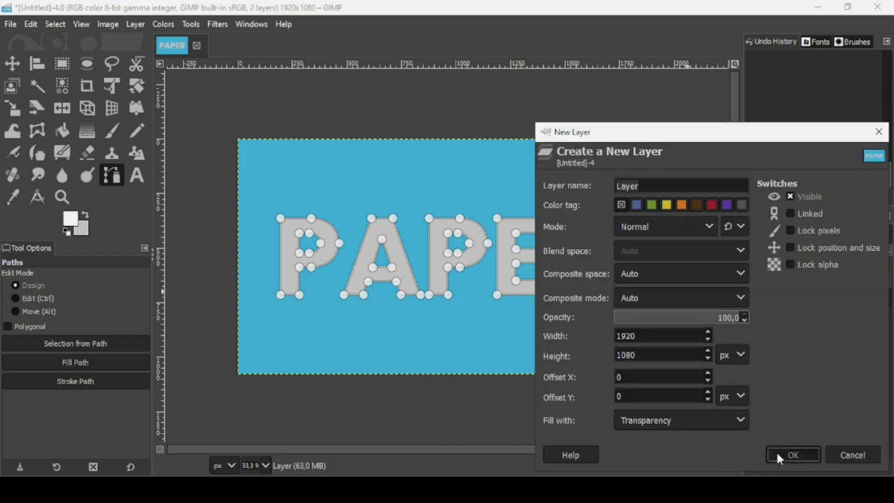
Create Layer #1 below the grey letters and stroke the PAPER path in white at 70 px
left_click(793, 455)
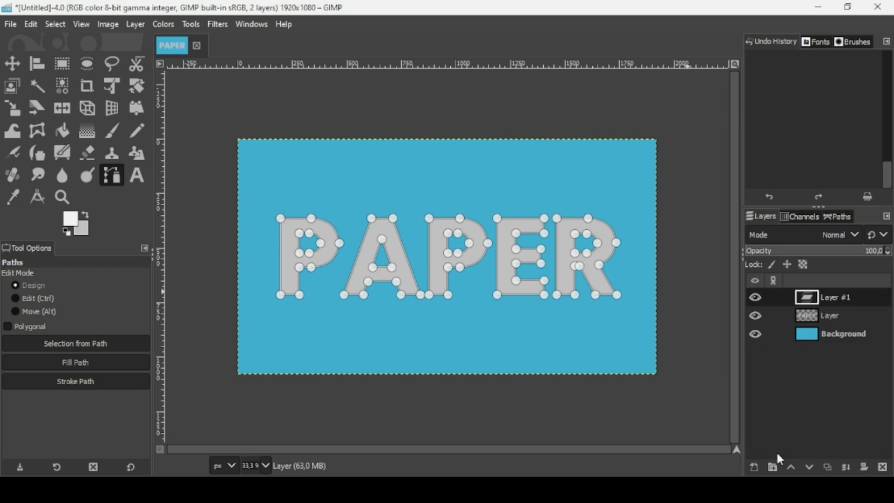
left_click(811, 469)
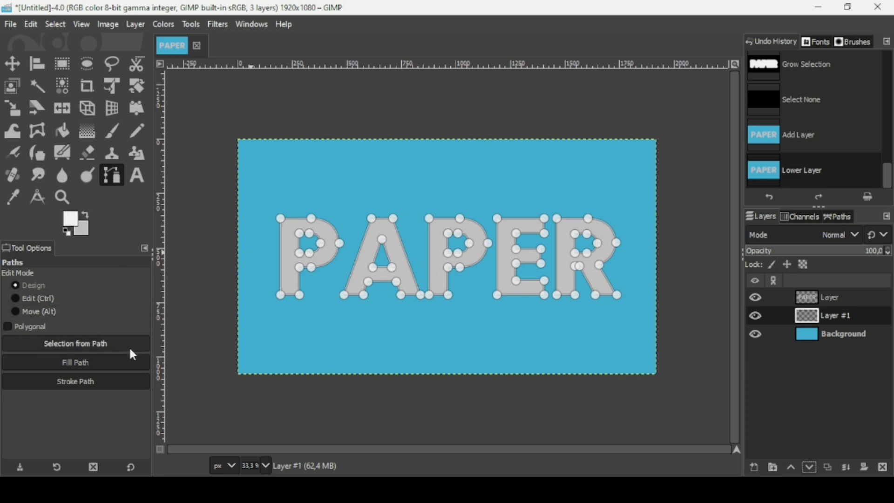
left_click(108, 386)
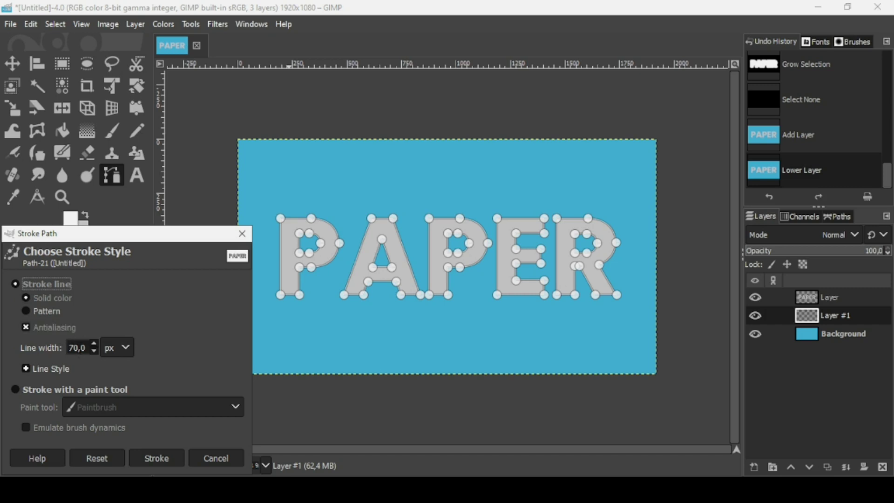
left_click(173, 459)
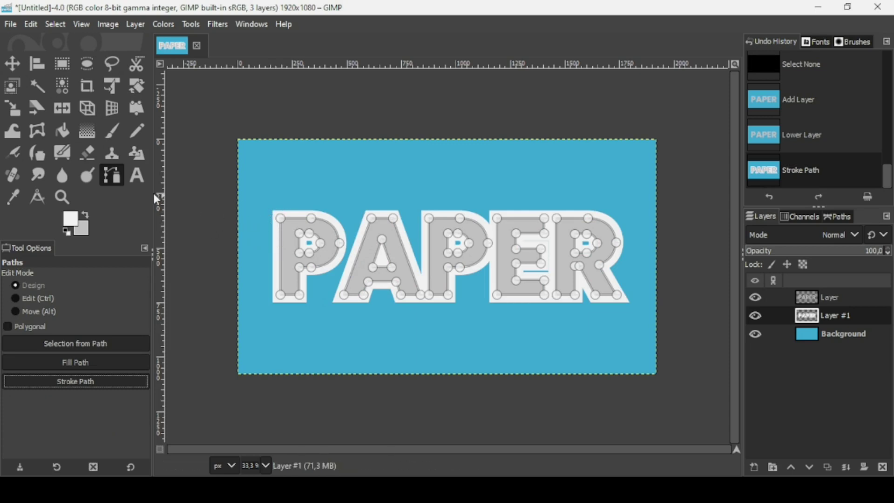
Merge the grey letters down into Layer #1 and make a selection from its alpha
left_click(10, 64)
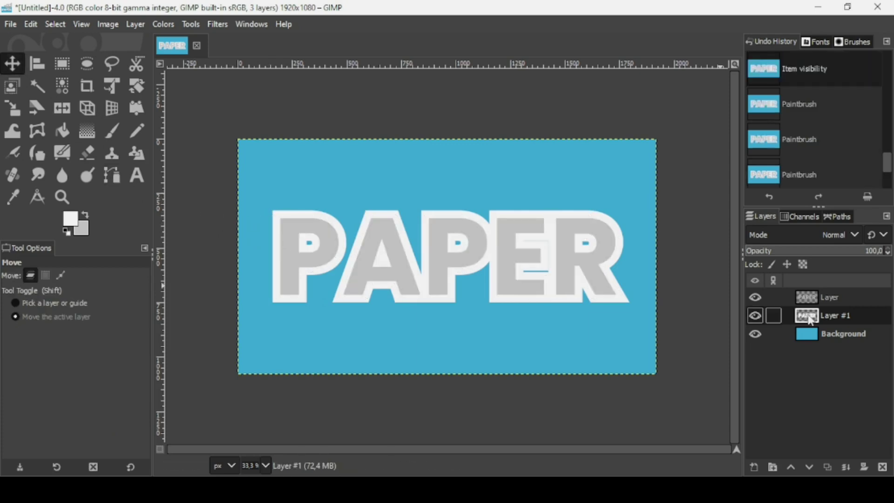
left_click(808, 299)
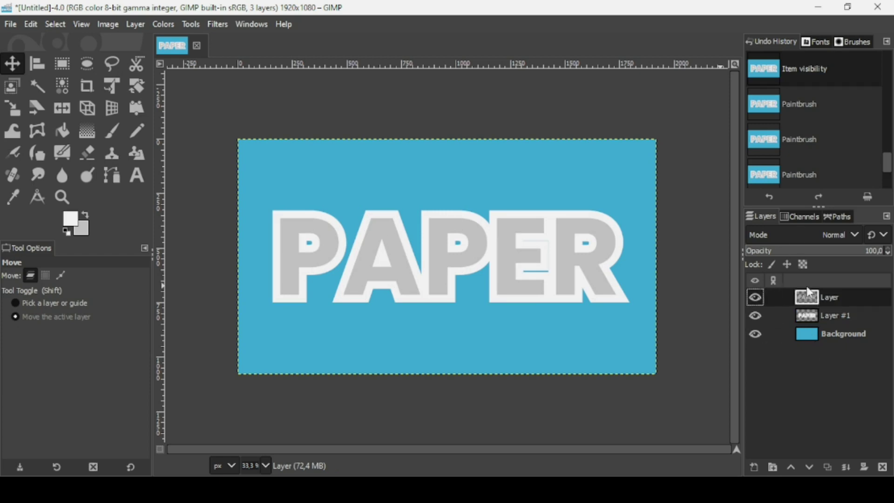
left_click(757, 298)
left_click(755, 297)
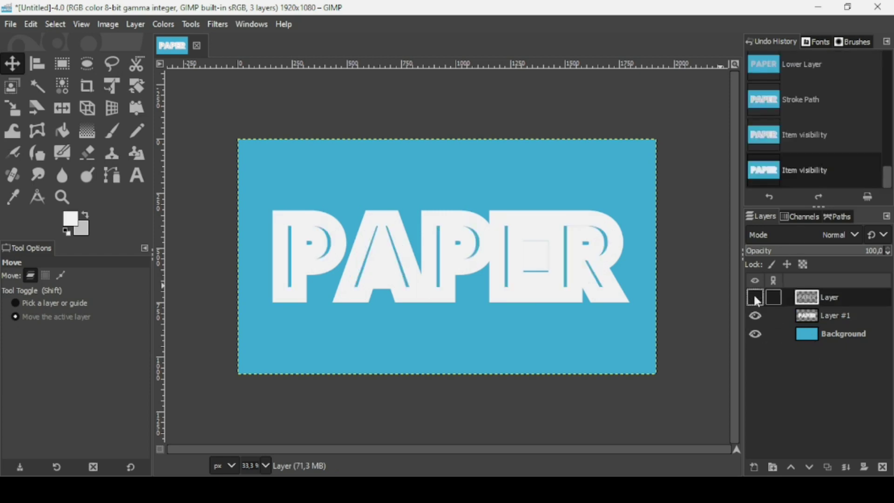
left_click(844, 464)
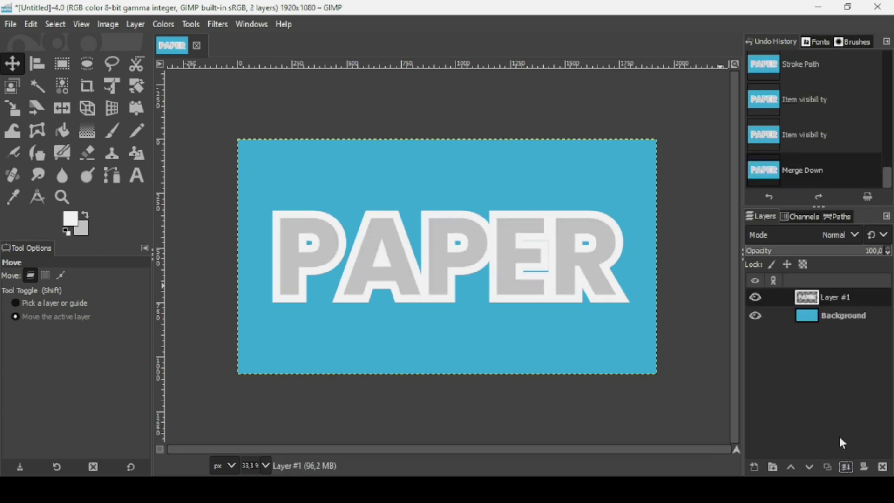
left_click(756, 296)
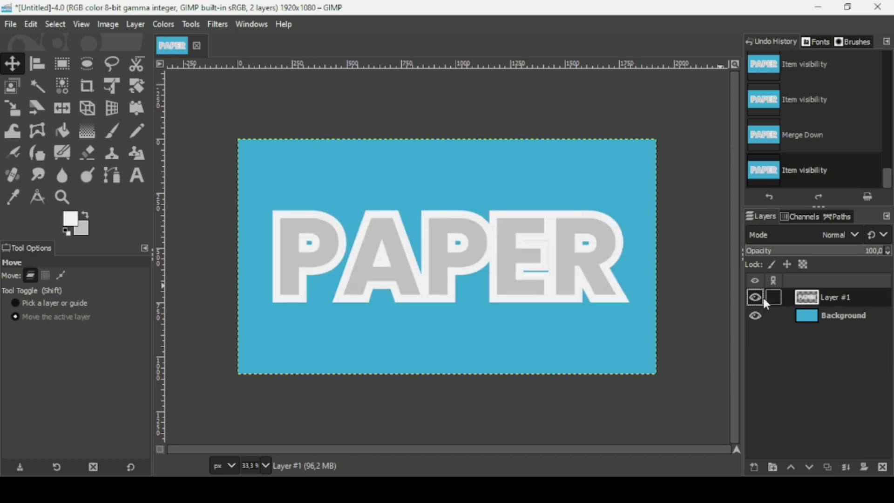
right_click(812, 299)
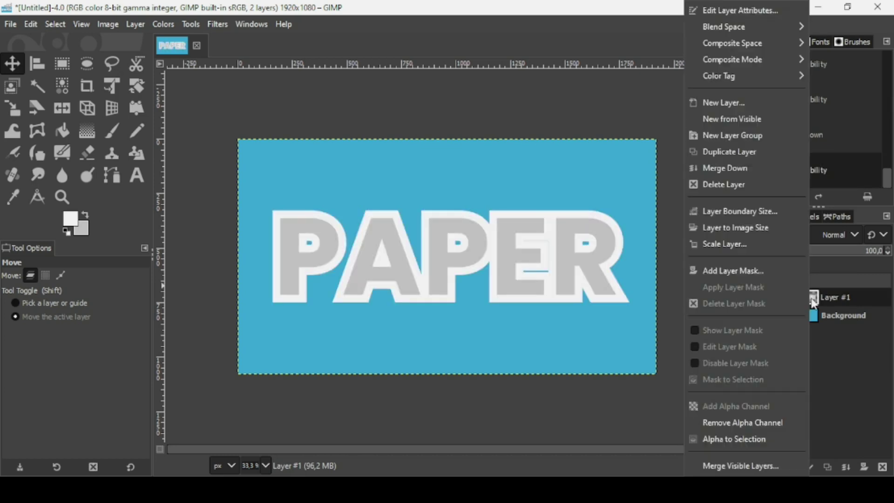
left_click(765, 442)
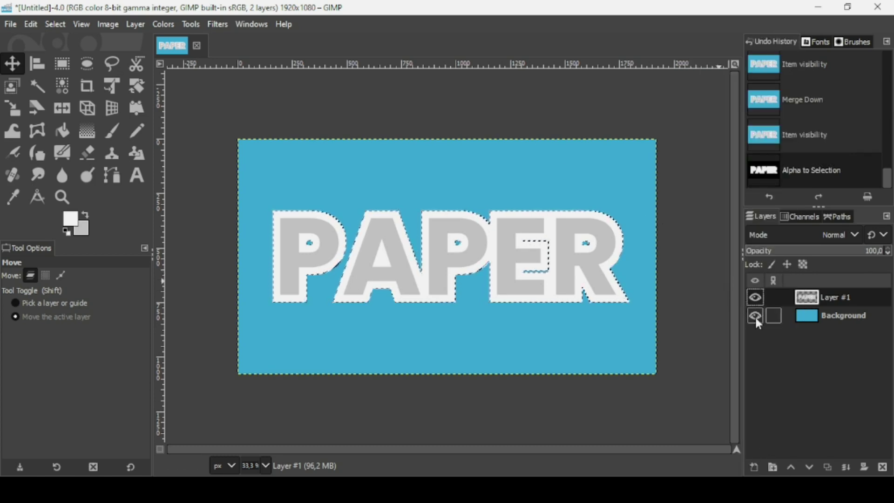
Fill the letter selection with black on a new layer, deselect, and lower it beneath Layer #1
left_click(755, 469)
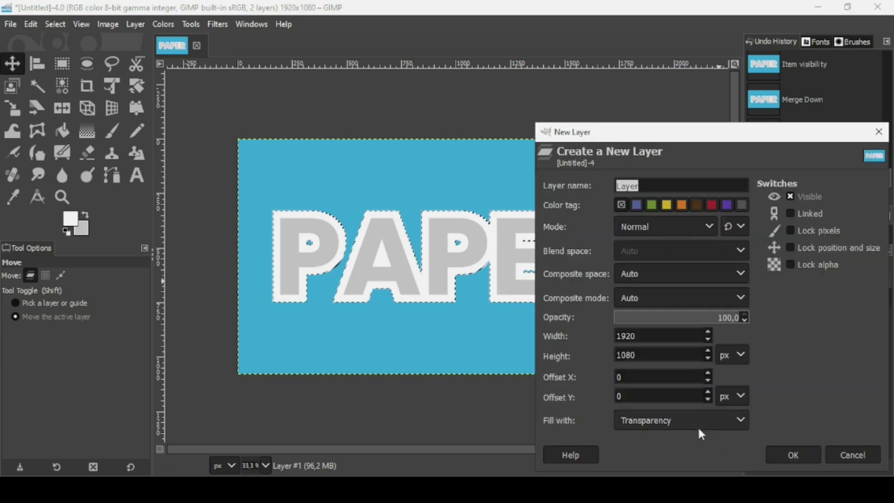
left_click(801, 450)
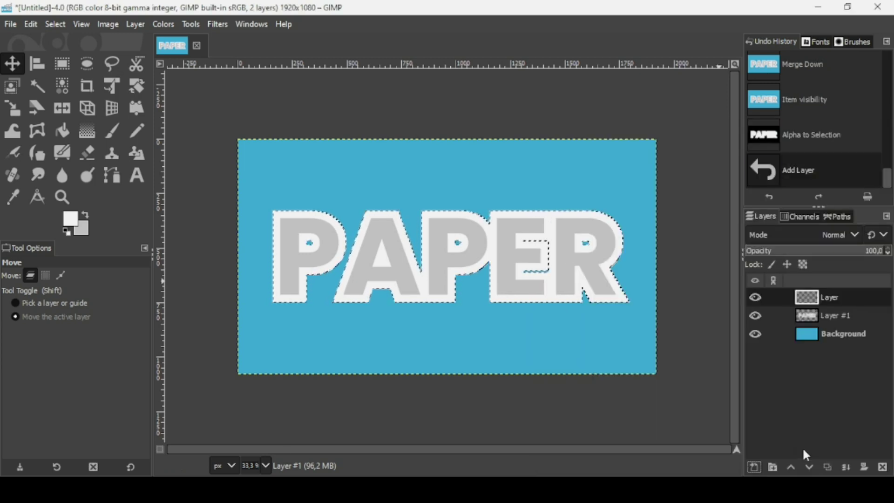
left_click(66, 231)
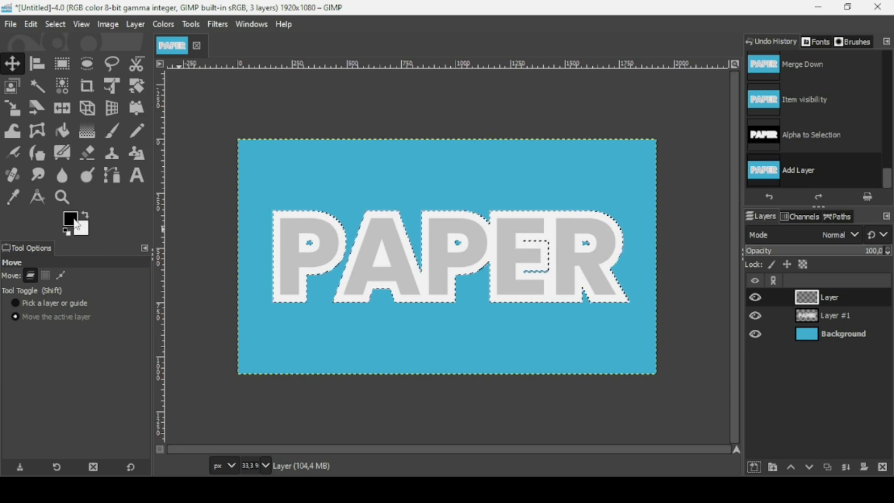
left_click_drag(75, 225, 563, 255)
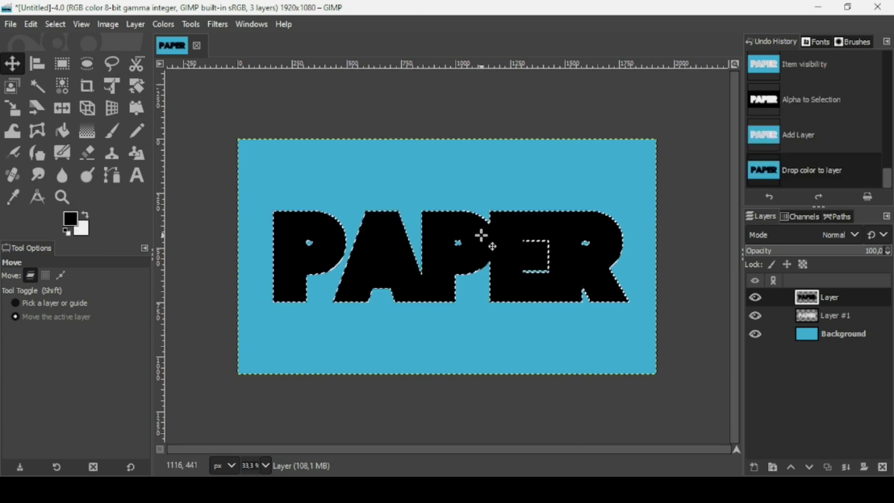
left_click(55, 25)
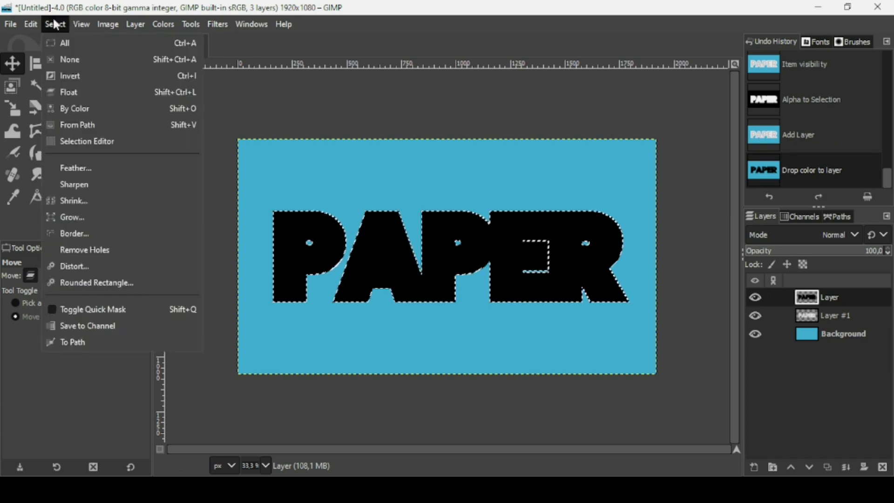
left_click(66, 55)
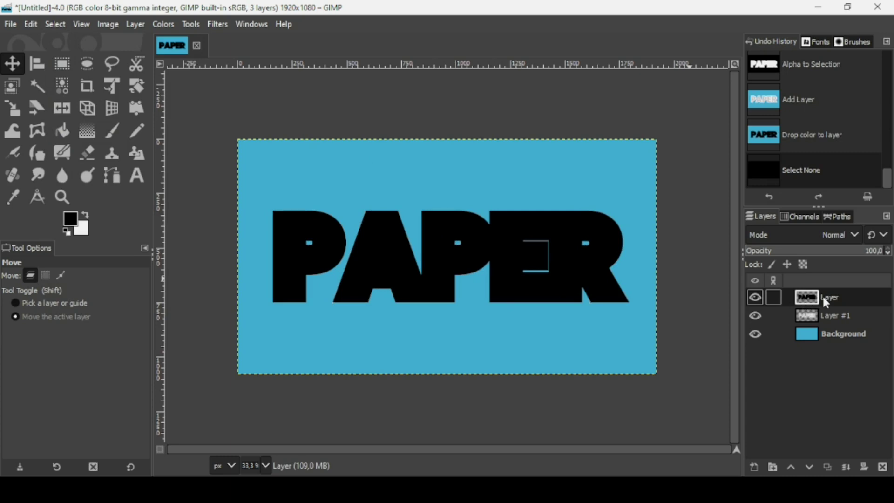
left_click(810, 468)
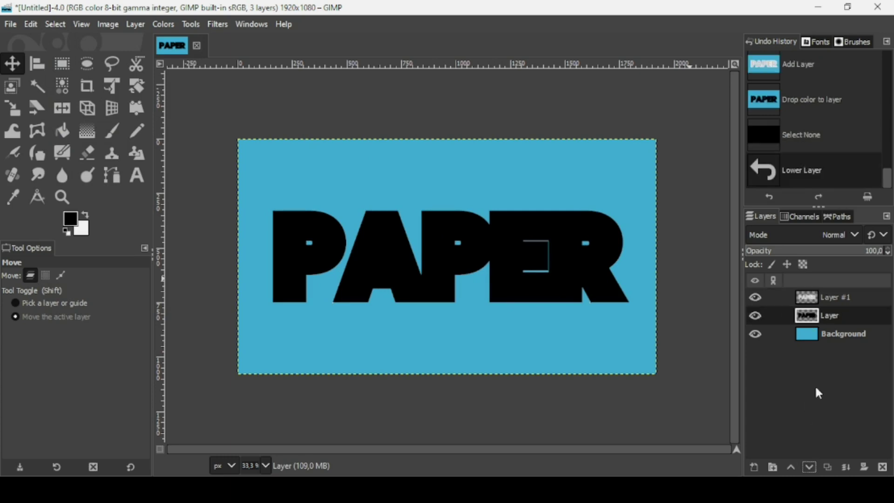
Run Curve Bend on Layer #1, pulling the upper curve's middle down with live preview
left_click(812, 298)
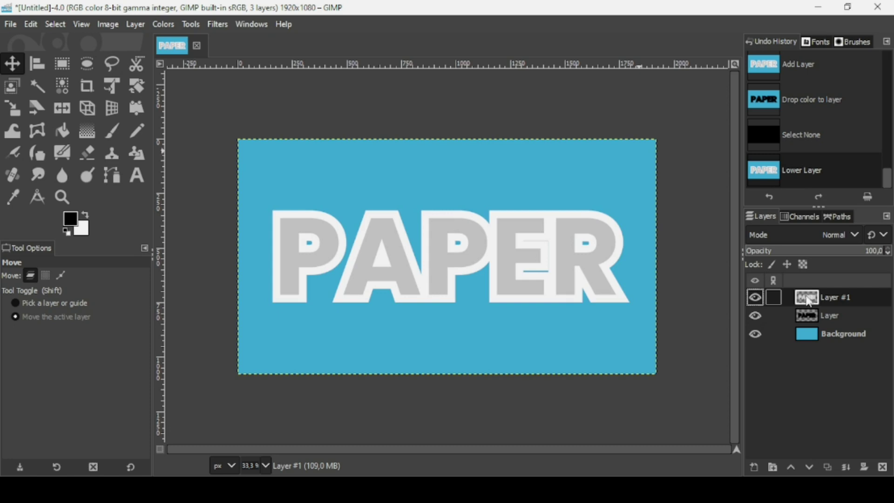
left_click(219, 25)
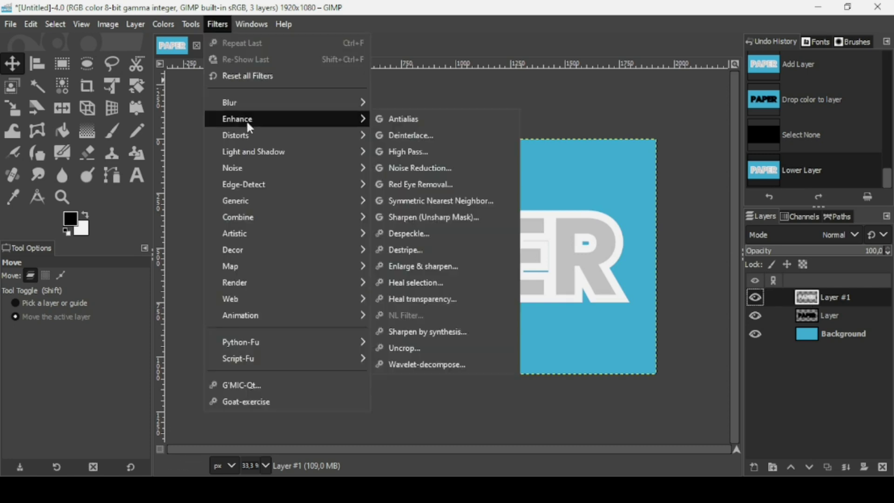
mouse_move(251, 135)
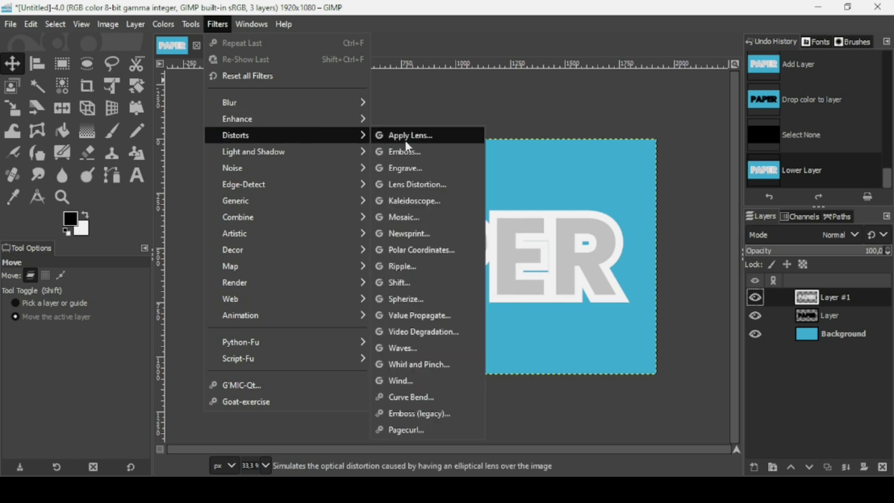
left_click(414, 397)
left_click(501, 336)
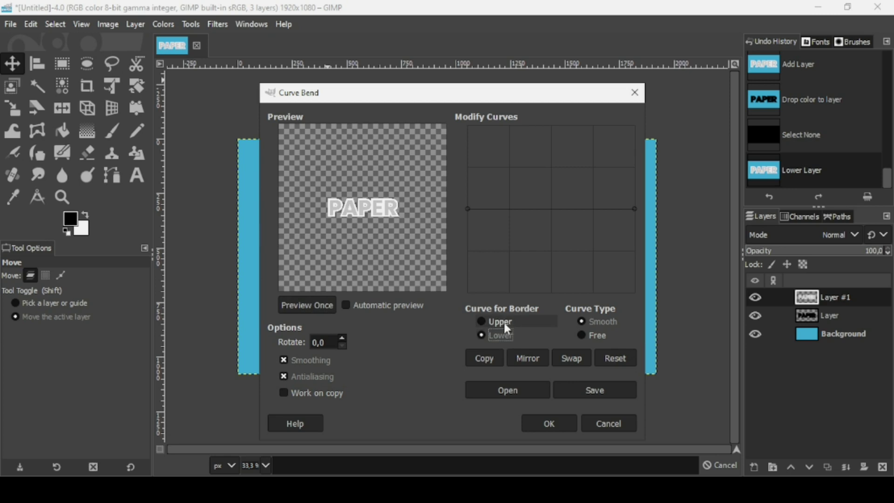
left_click(510, 323)
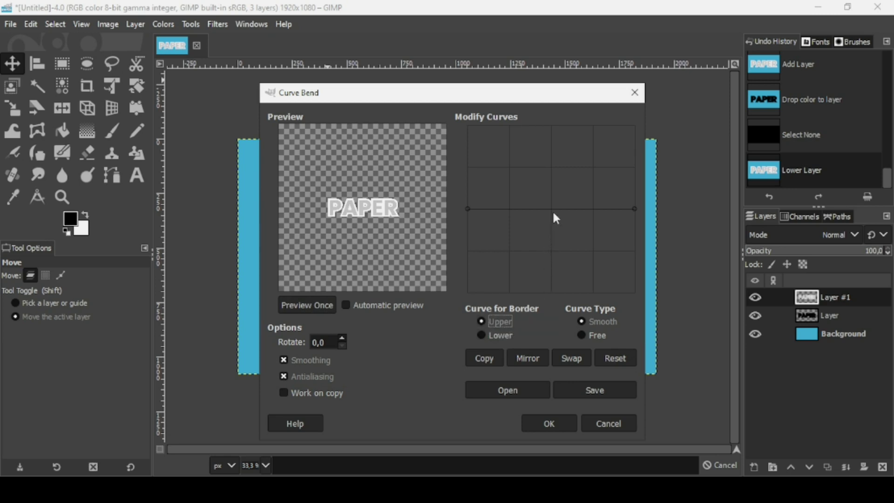
left_click_drag(551, 208, 551, 215)
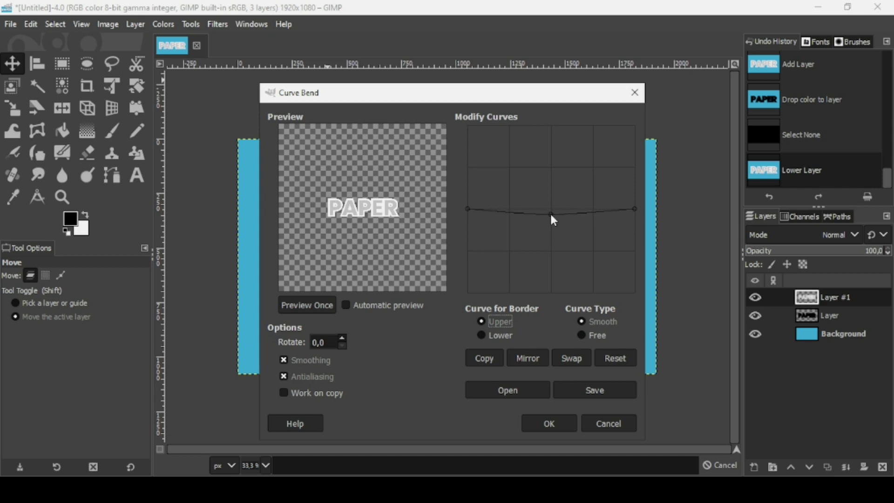
left_click(382, 306)
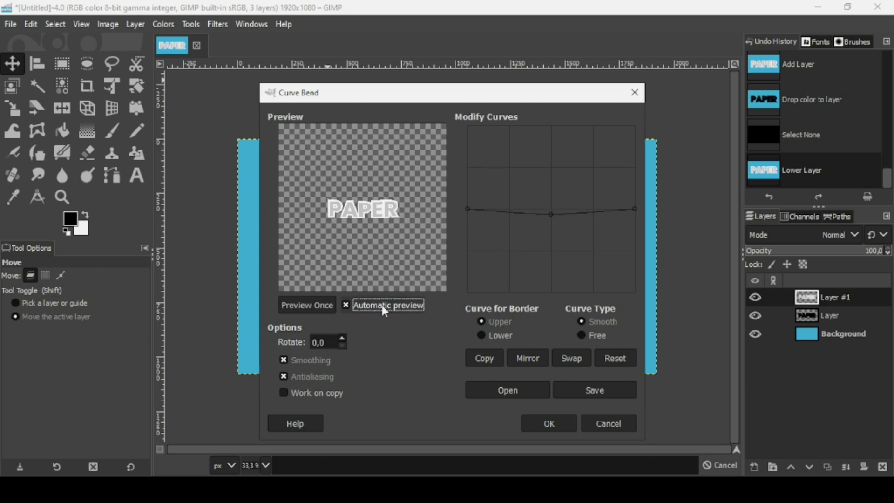
Pull the lower curve's middle down to match and apply the bend
left_click(499, 332)
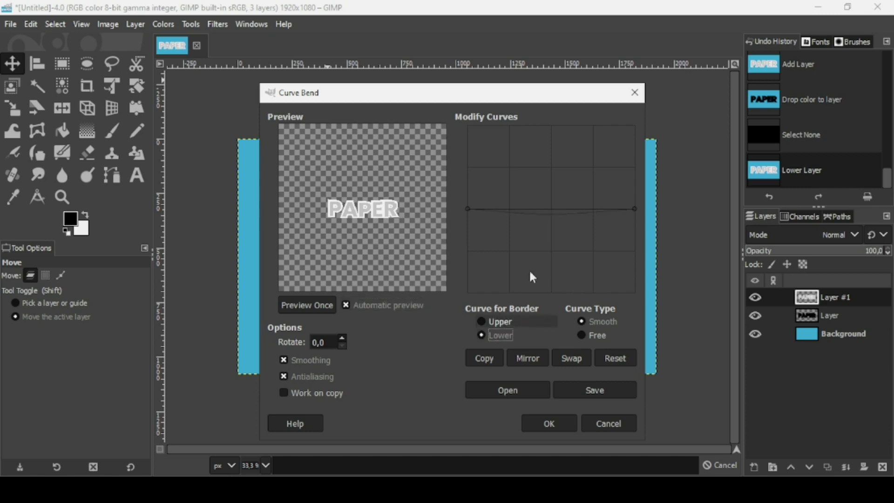
left_click(551, 210)
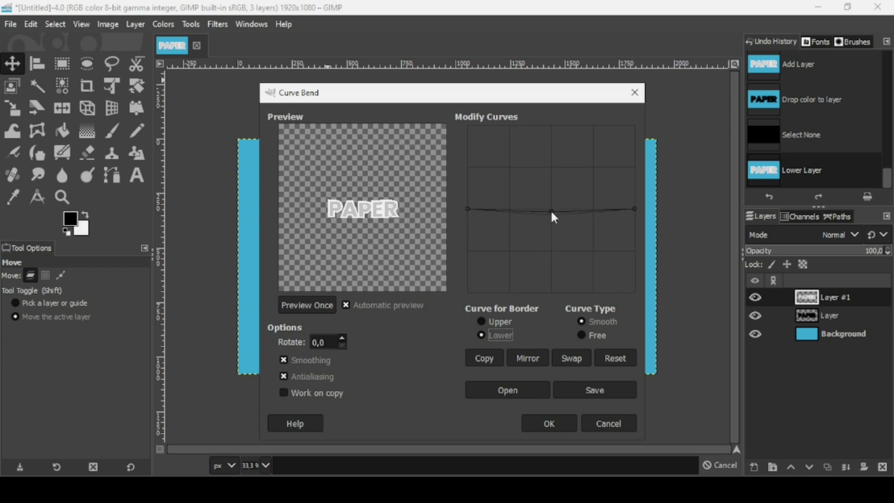
left_click_drag(551, 214, 552, 216)
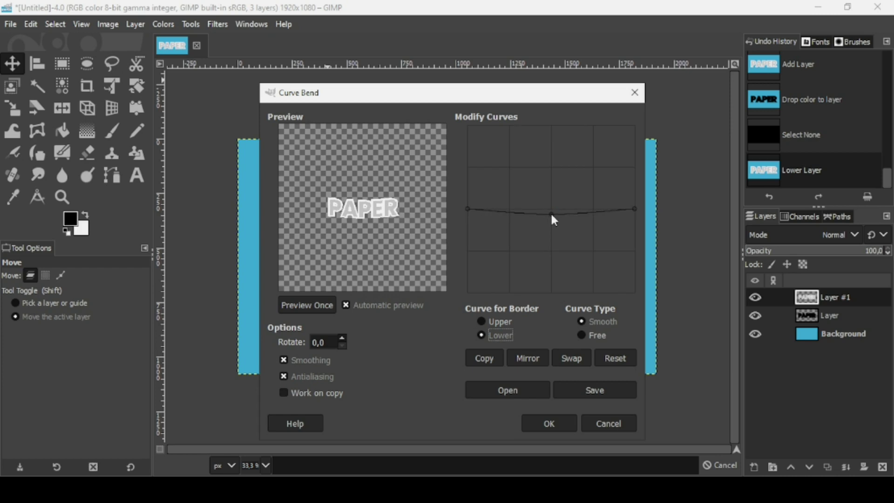
left_click(555, 423)
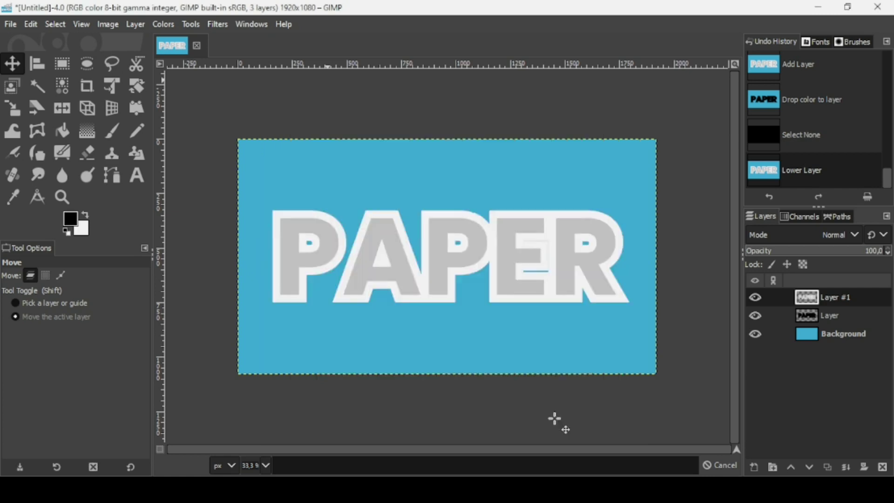
left_click(808, 311)
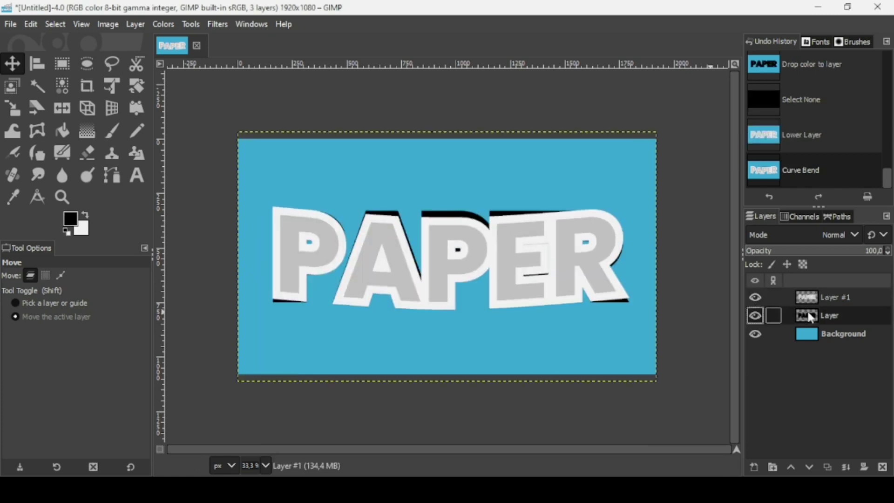
Make the black shadow layer visible and shift it down beneath the curved letters
left_click(756, 316)
left_click(755, 316)
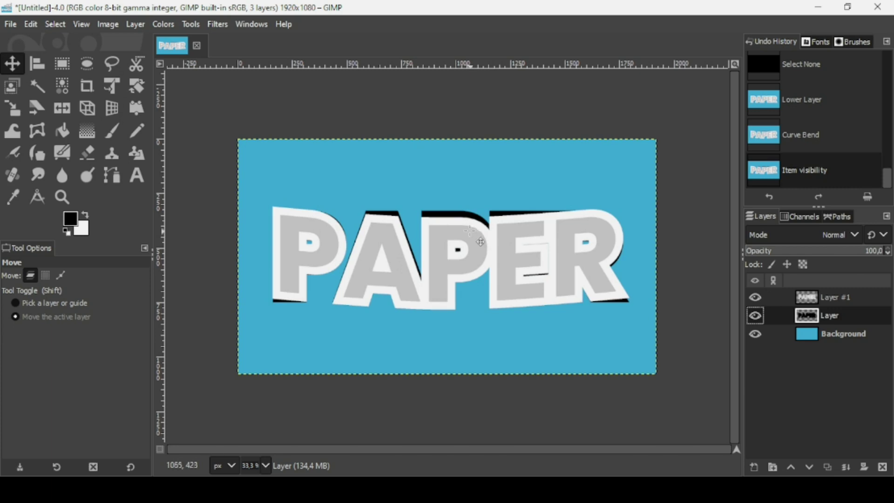
left_click_drag(473, 231, 472, 245)
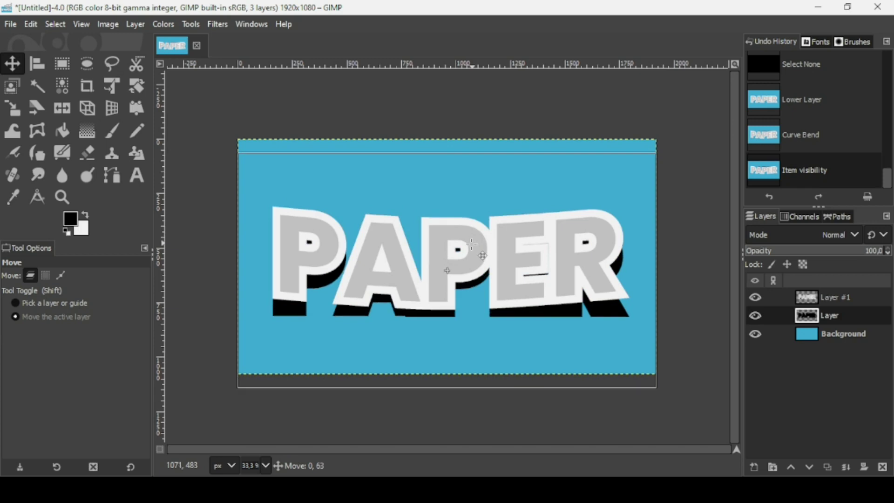
left_click_drag(471, 244, 464, 246)
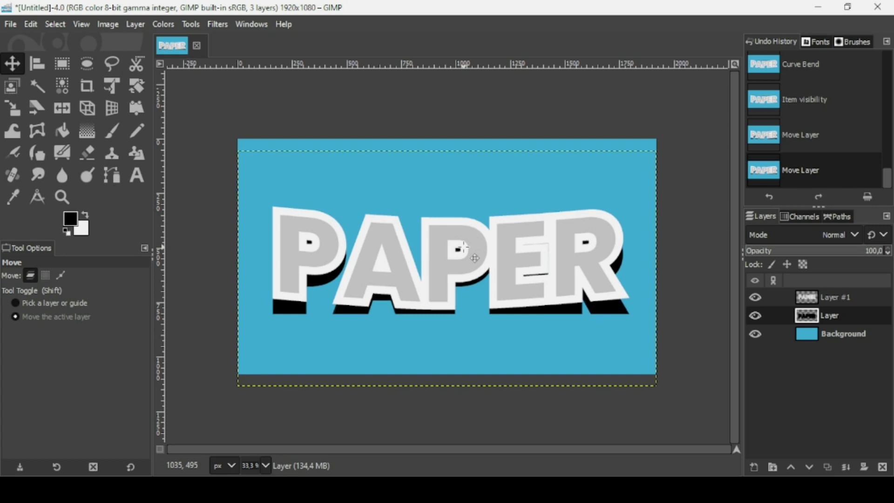
Soften the black shadow with a Gaussian Blur of size about 5.7
left_click(217, 25)
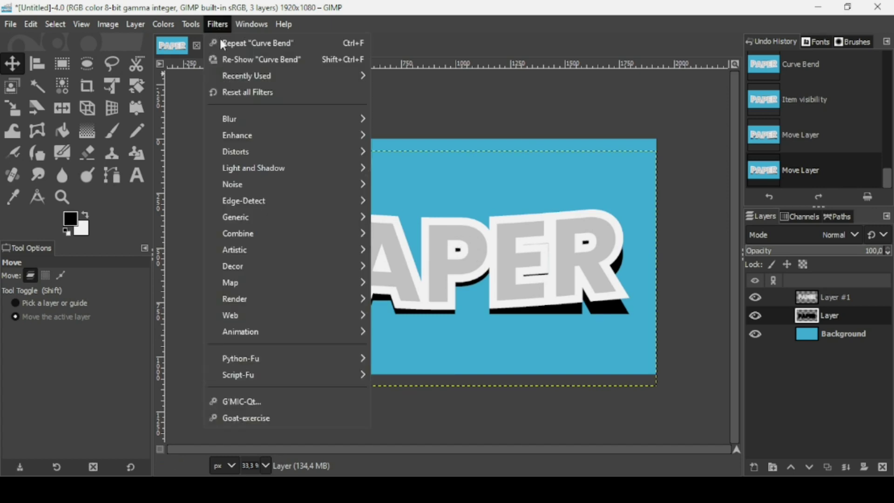
mouse_move(242, 117)
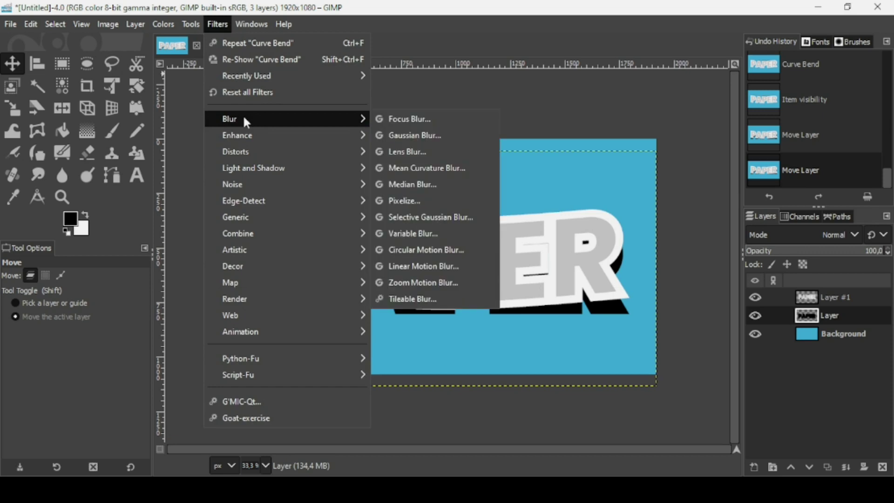
left_click(416, 134)
left_click_drag(29, 149, 22, 150)
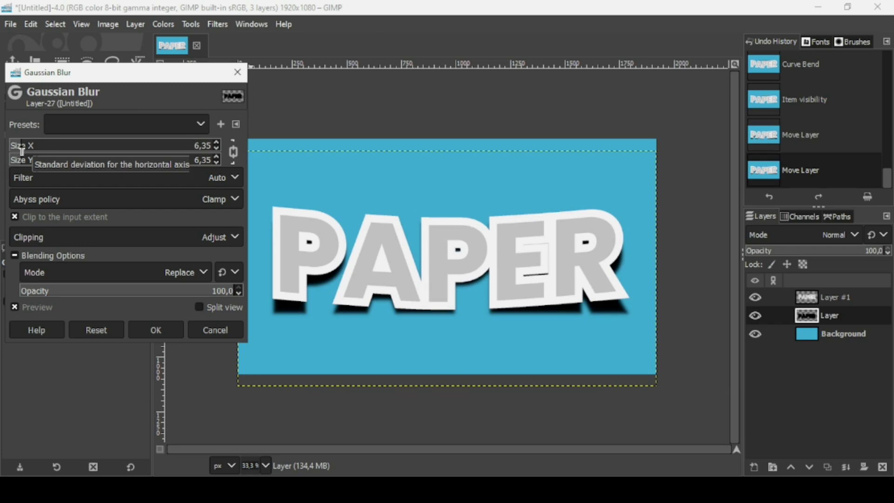
left_click(156, 331)
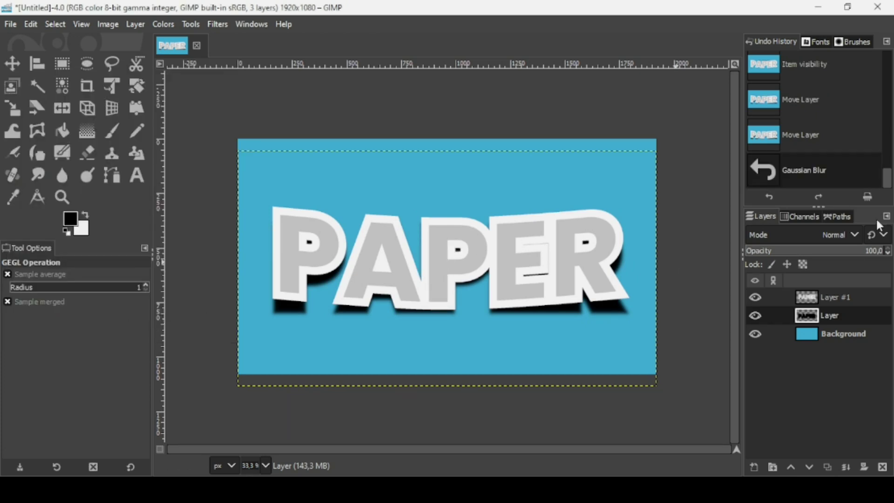
Set the shadow layer's opacity to 95.8
left_click(858, 254)
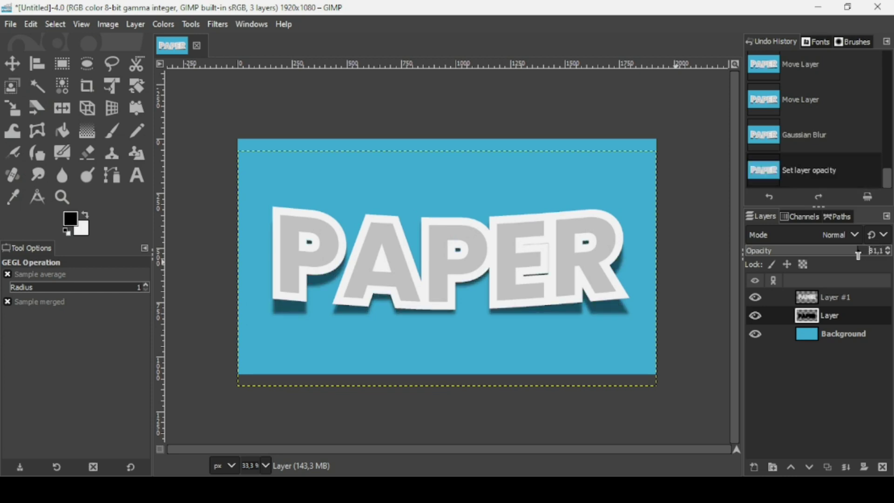
left_click(874, 254)
left_click(878, 254)
left_click(879, 254)
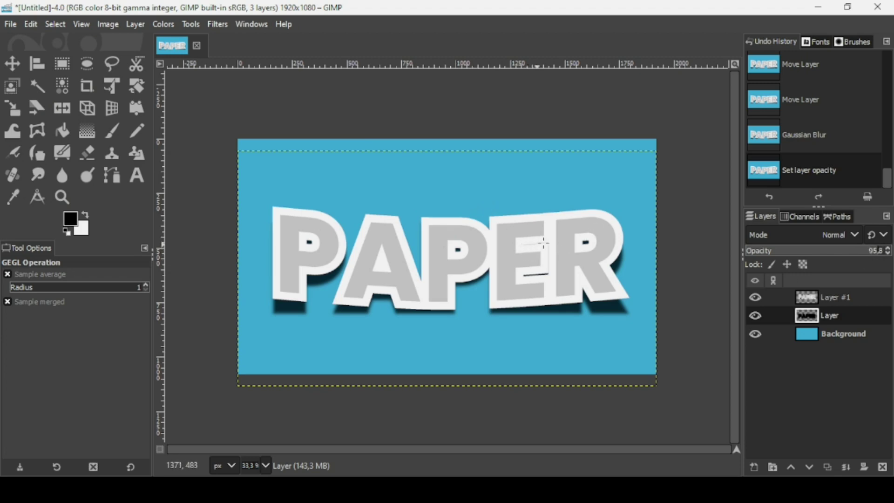
left_click(810, 300)
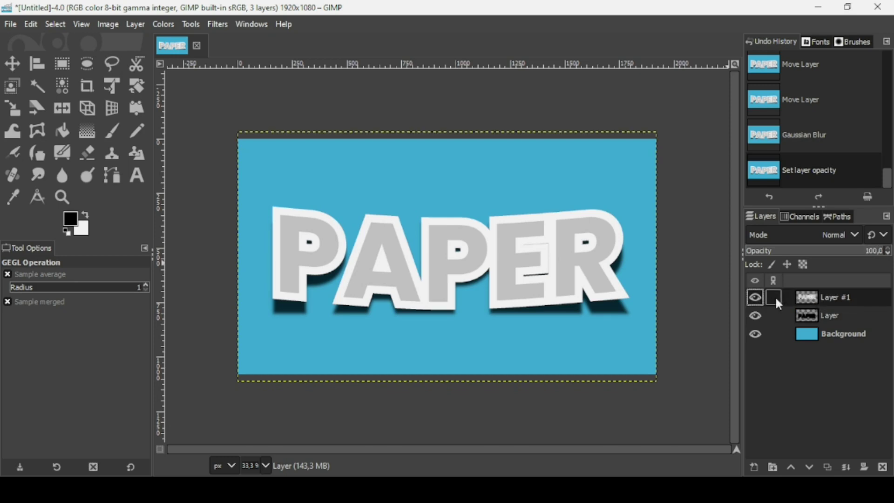
Paint over the stray marks inside the E on Layer #1 with a size-27 white paintbrush
left_click(756, 297)
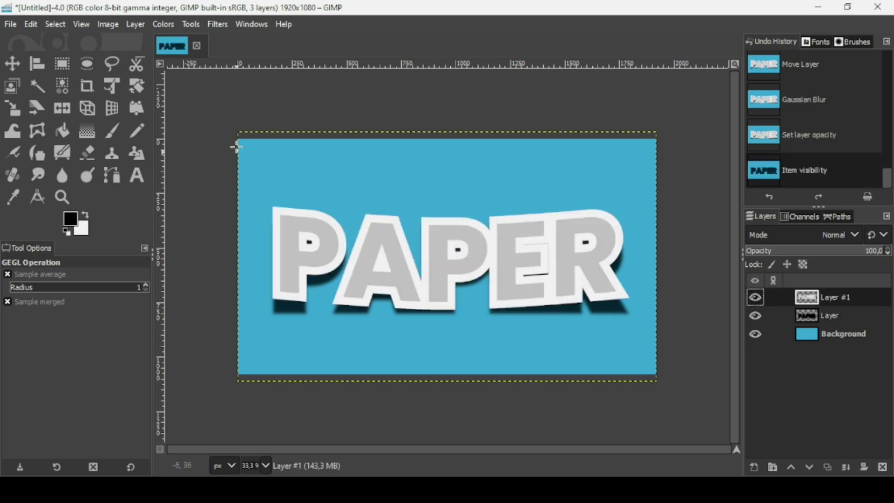
left_click(113, 133)
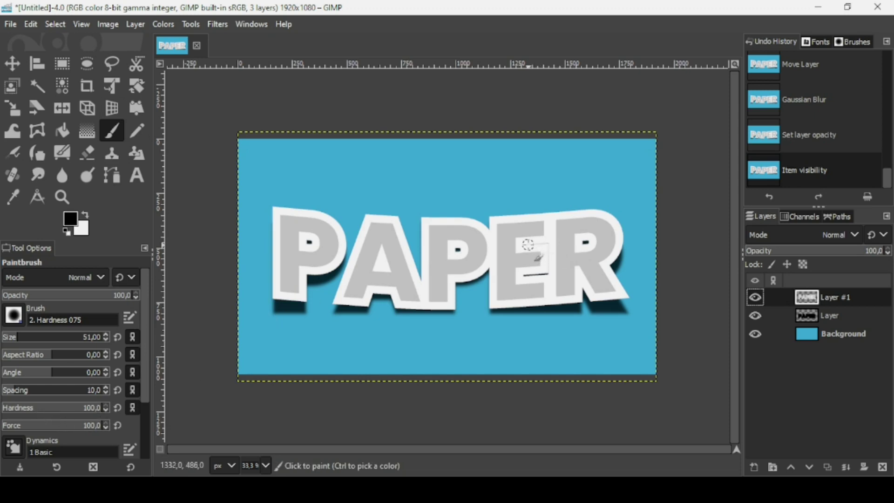
left_click(12, 338)
left_click(534, 246)
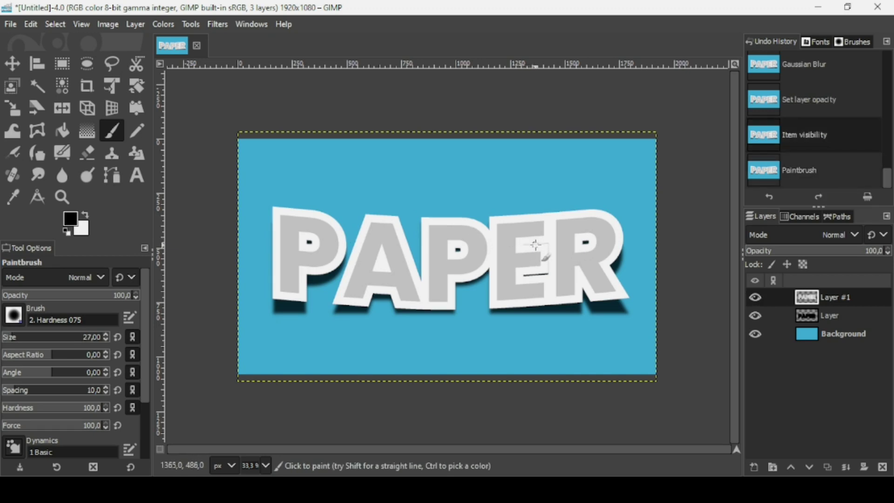
left_click(86, 214)
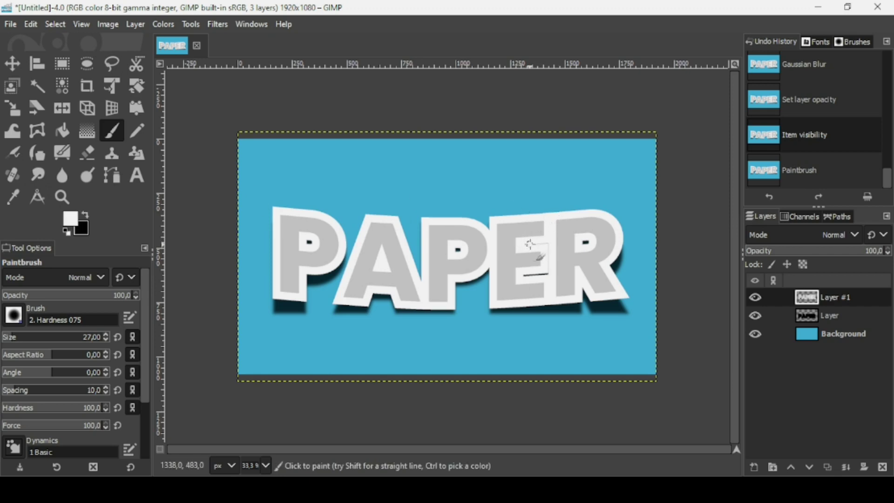
left_click_drag(549, 249, 536, 274)
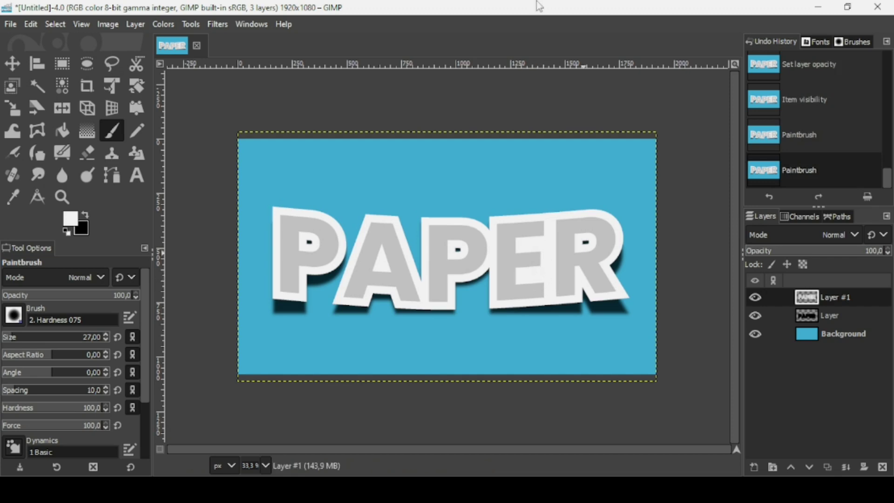
Create a layer named Visible from the layer menu's New from Visible, atop the stack
right_click(817, 299)
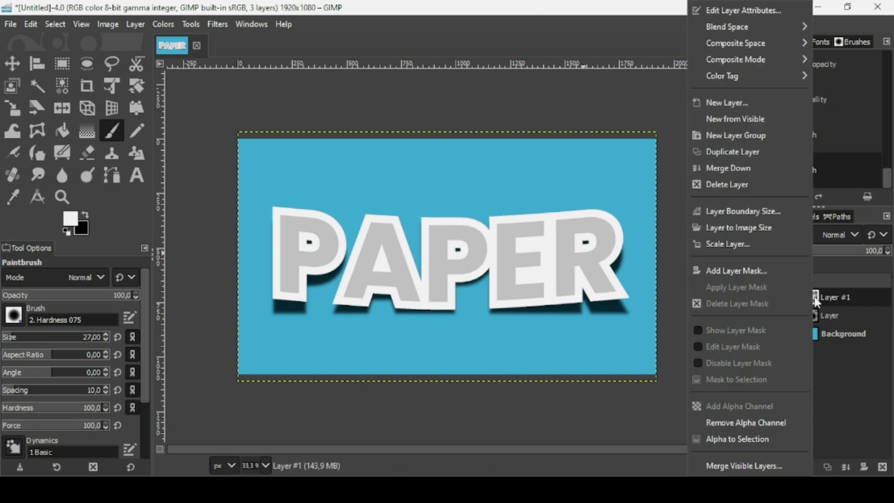
left_click(749, 118)
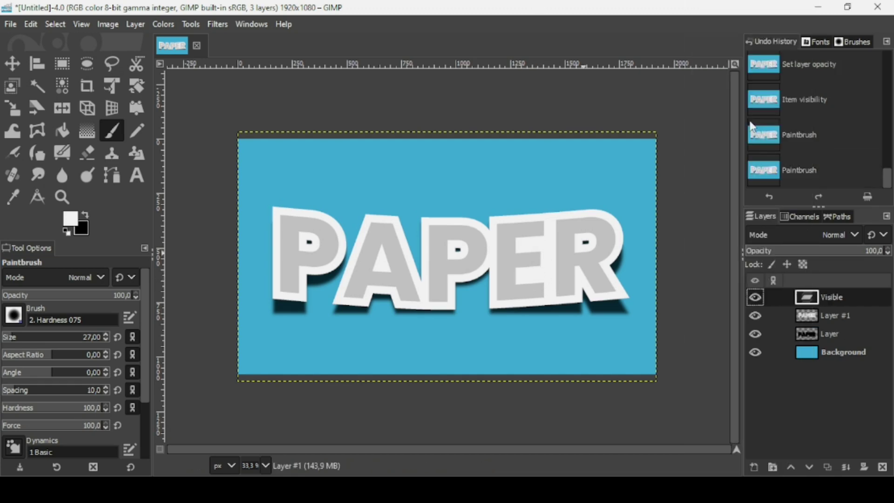